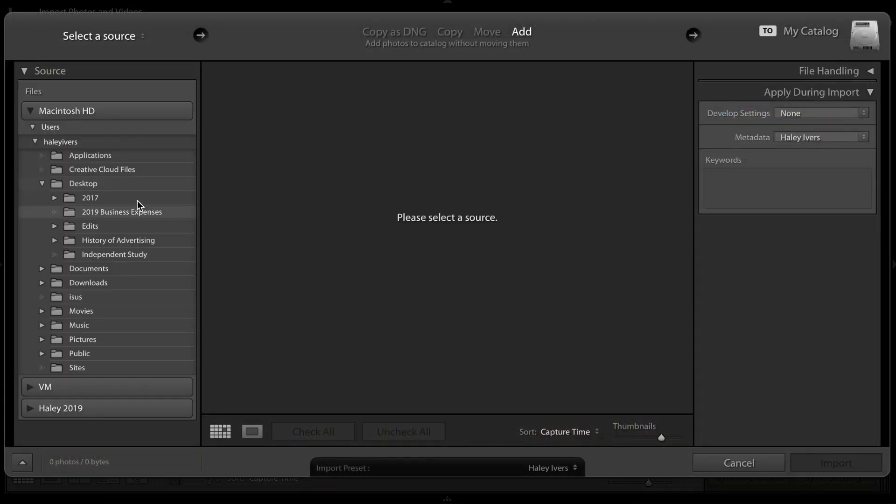
Import only the video 557A7707.mp4 from the Desktop folder into the catalog.
{"action": "left_click", "coordinate": [140, 184]}
{"action": "left_click", "coordinate": [454, 175]}
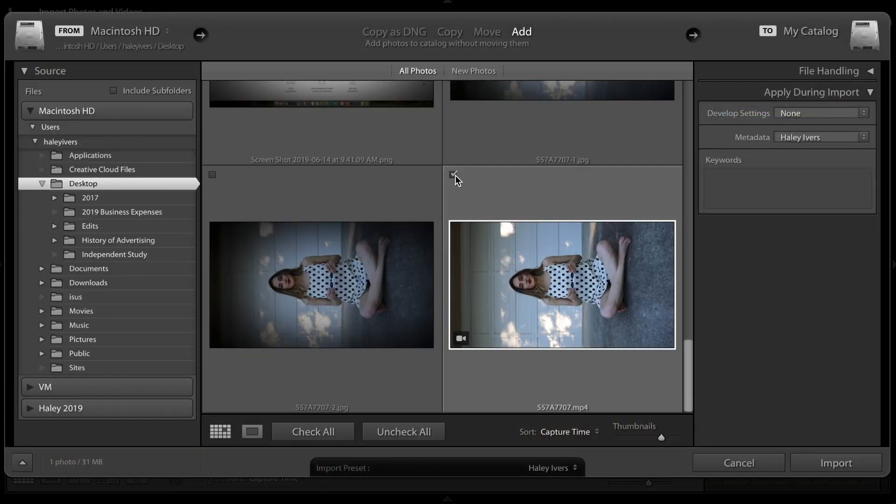
{"action": "key", "text": "Return"}
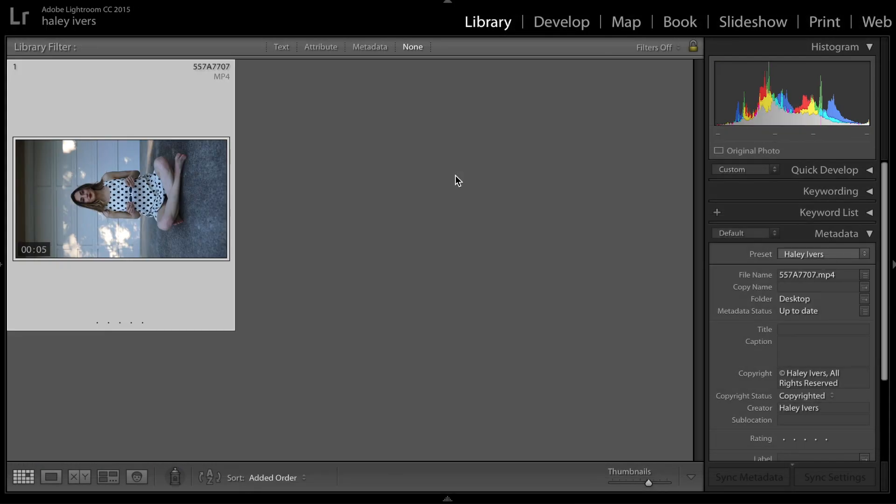
Open the imported video at full view and capture its opening frame as a still image.
{"action": "double_click", "coordinate": [139, 211]}
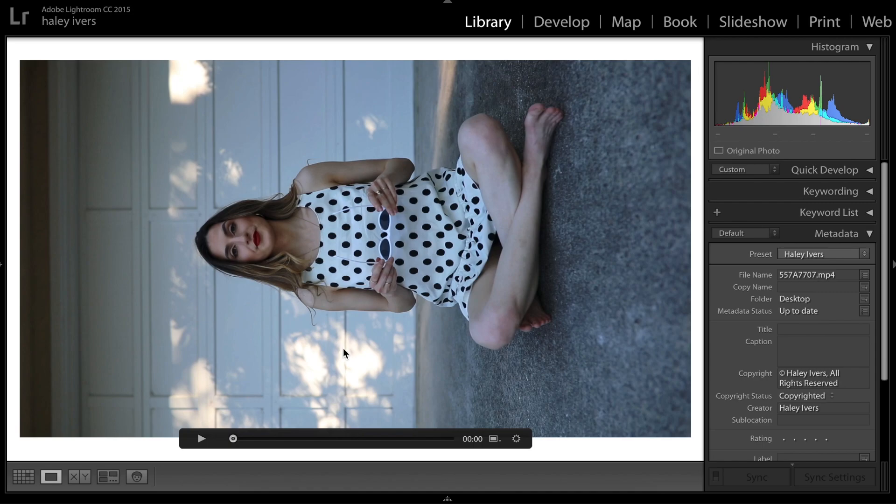
{"action": "left_click", "coordinate": [494, 439]}
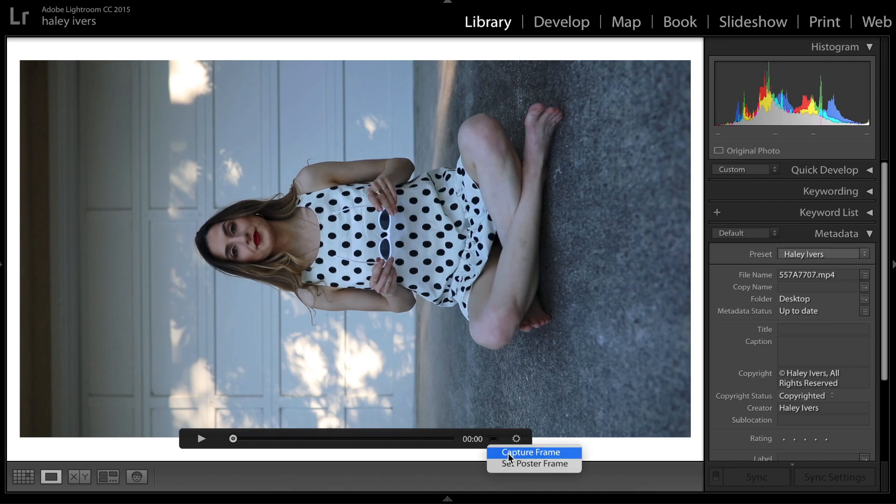
{"action": "left_click", "coordinate": [510, 453]}
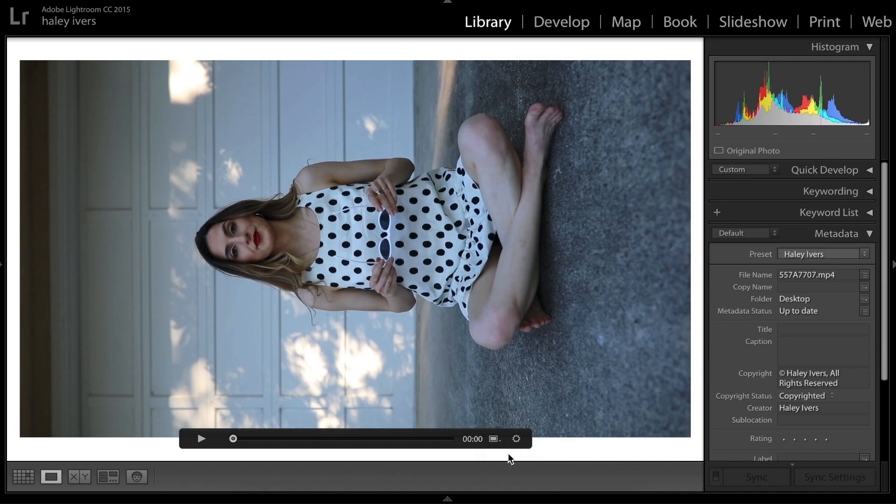
In the Develop module, show All Photographs in the filmstrip and select the captured still 557A7707-3.jpg.
{"action": "left_click", "coordinate": [565, 24]}
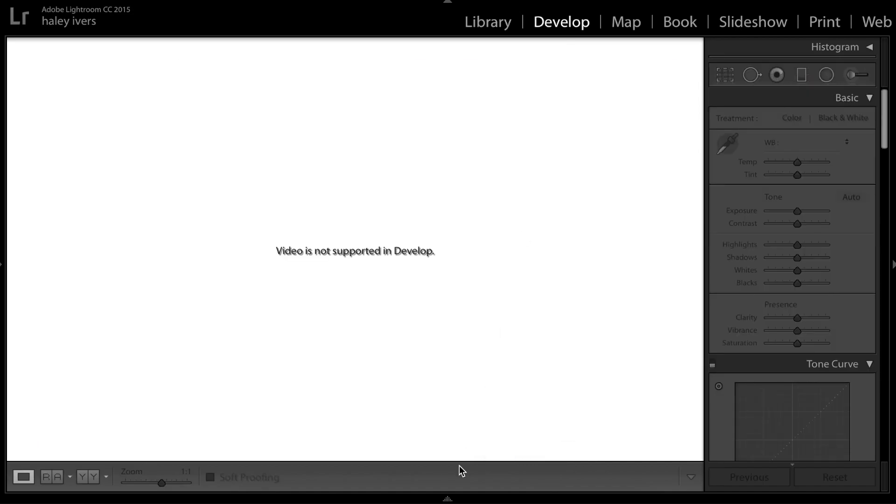
{"action": "mouse_move", "coordinate": [448, 496]}
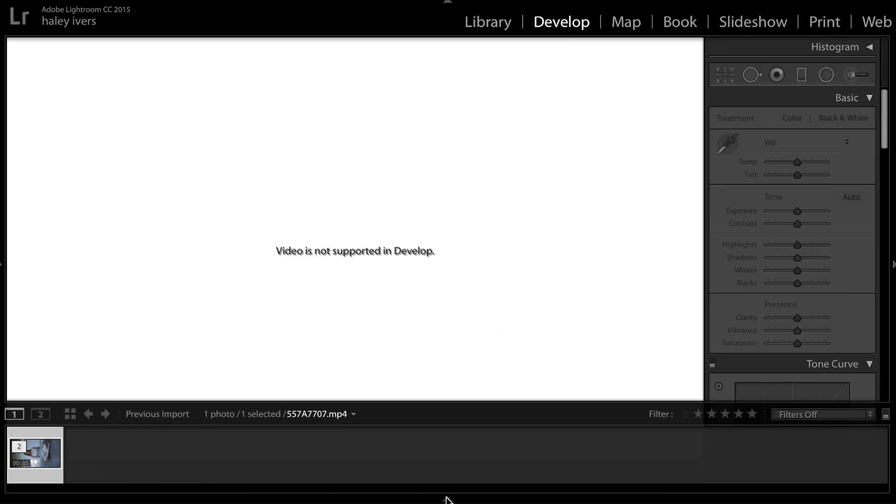
{"action": "left_click", "coordinate": [328, 415]}
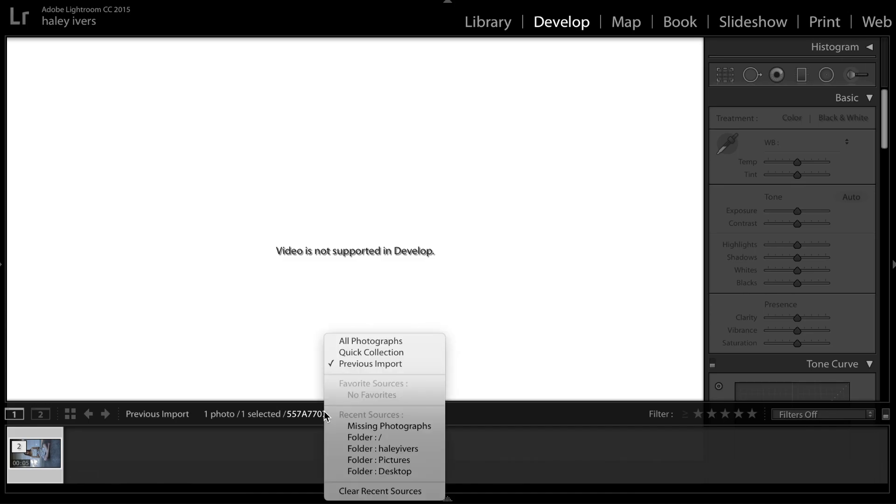
{"action": "left_click", "coordinate": [359, 342]}
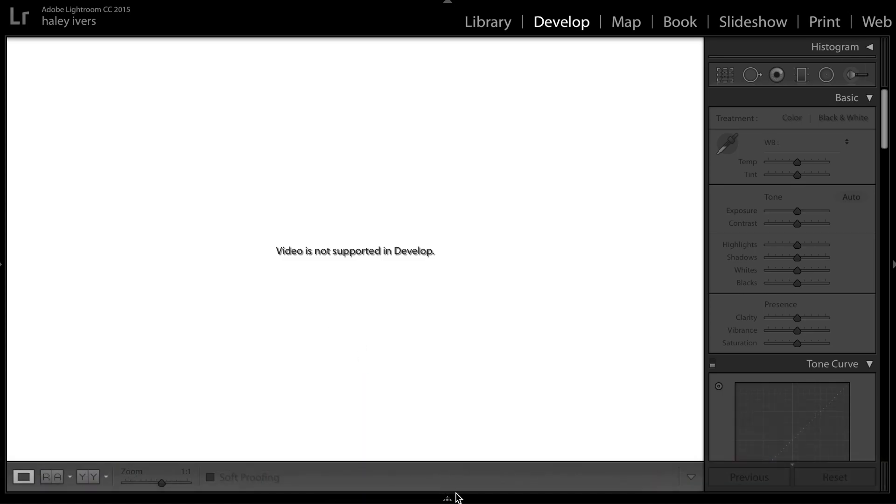
{"action": "mouse_move", "coordinate": [458, 496]}
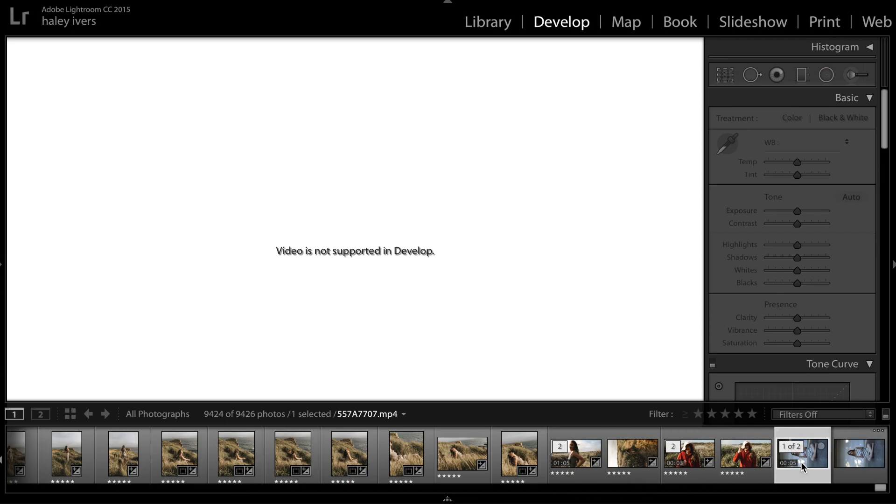
{"action": "left_click", "coordinate": [855, 465]}
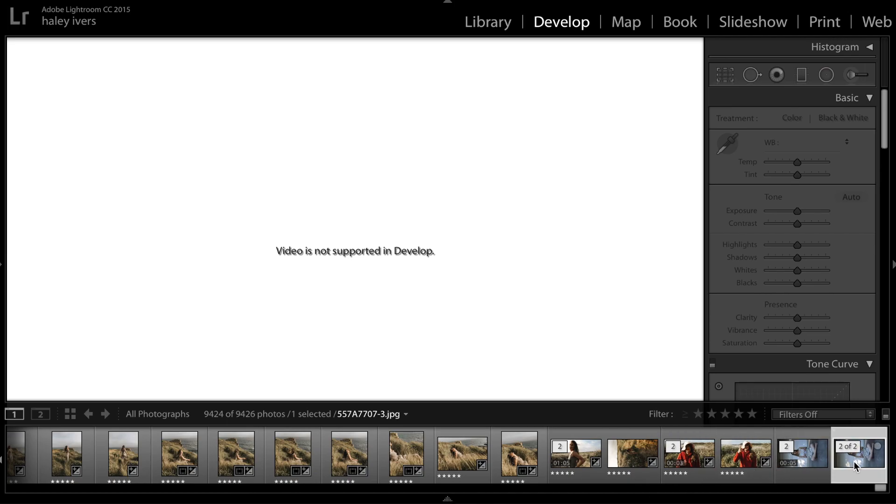
Copy all develop settings except Crop from the edited photo 557A7729.DNG and paste them onto the captured still 557A7707-3.jpg.
{"action": "scroll", "coordinate": [853, 461], "scroll_direction": "left", "scroll_amount": 15}
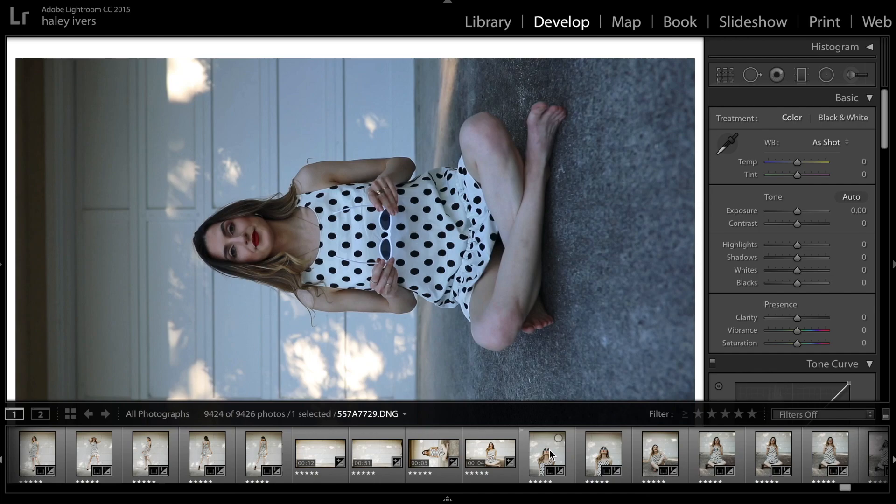
{"action": "left_click", "coordinate": [549, 455]}
{"action": "left_click", "coordinate": [549, 242]}
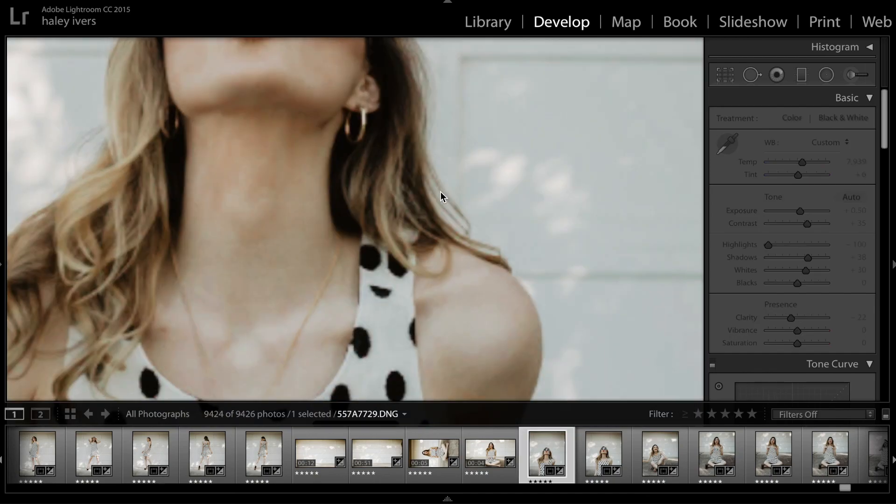
{"action": "key", "text": "super+shift+c"}
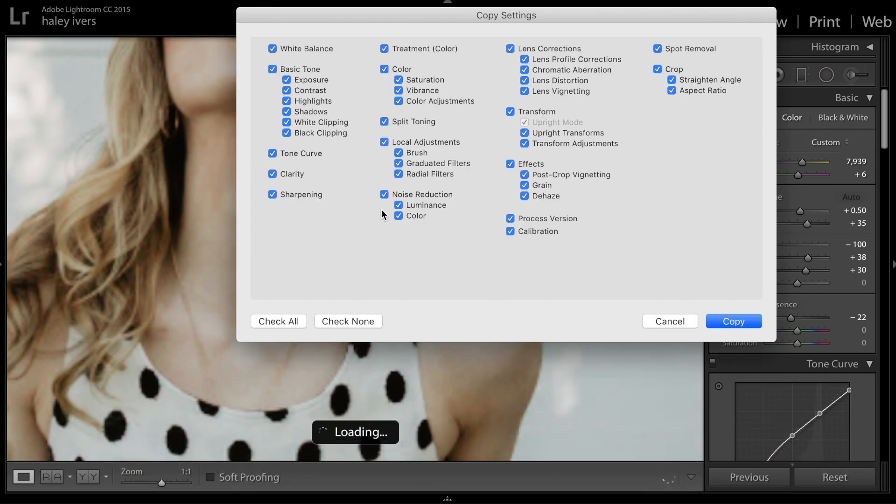
{"action": "left_click", "coordinate": [658, 68]}
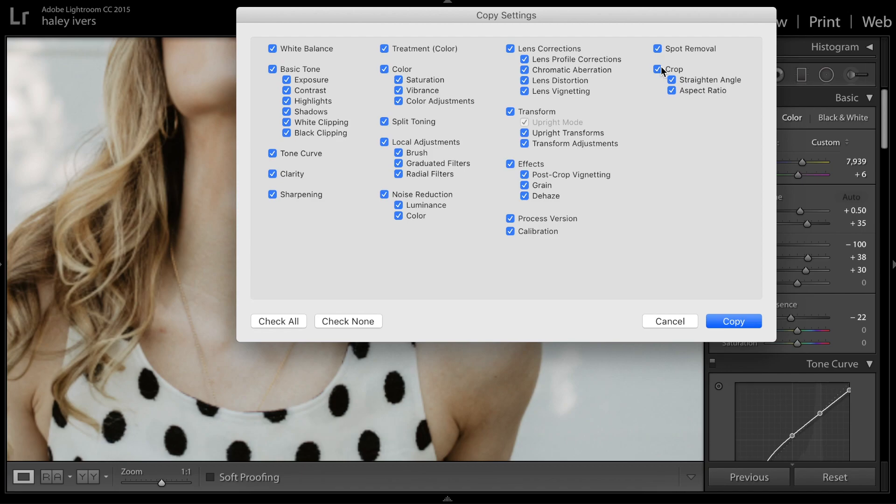
{"action": "left_click", "coordinate": [728, 321]}
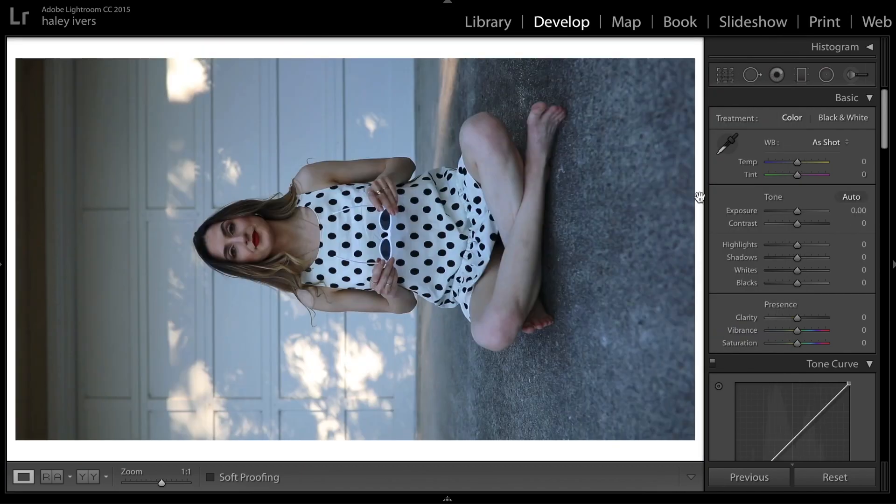
{"action": "key", "text": "super+v"}
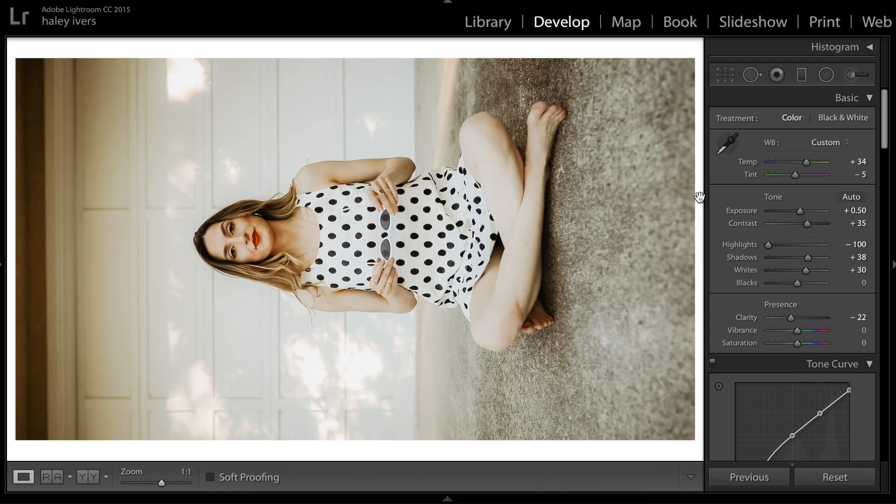
{"action": "left_click", "coordinate": [2, 261]}
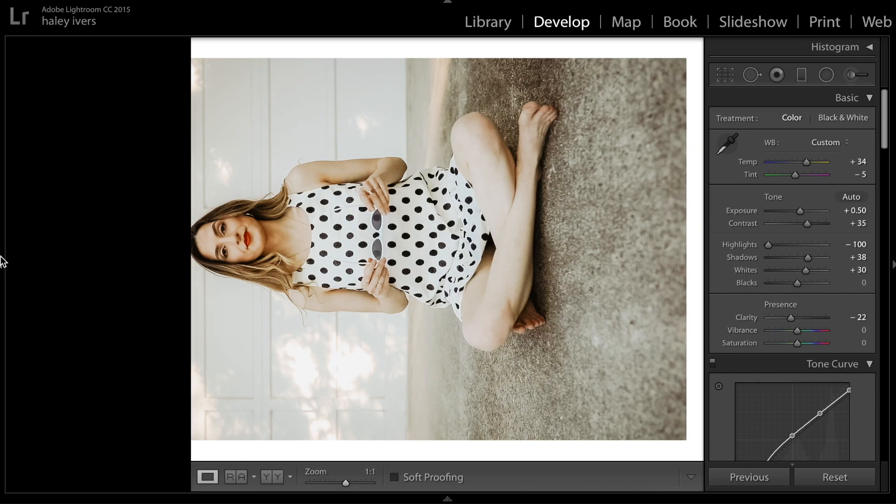
{"action": "scroll", "coordinate": [95, 269], "scroll_direction": "down", "scroll_amount": 5}
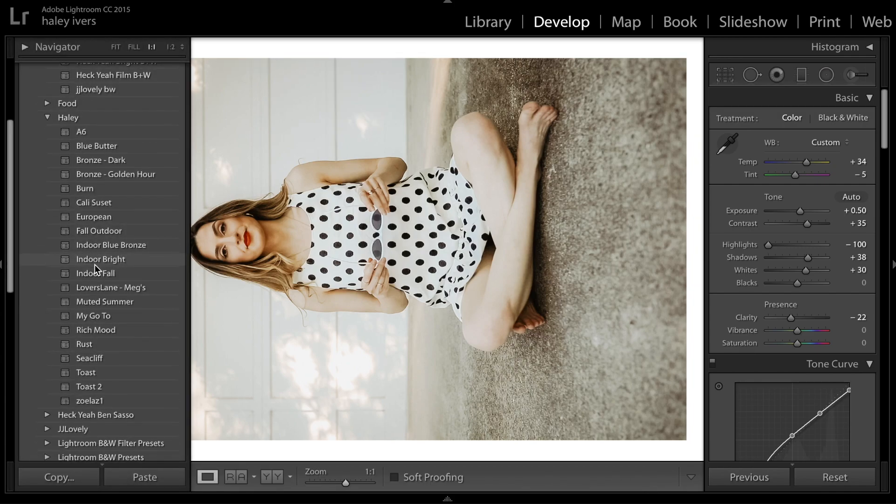
{"action": "scroll", "coordinate": [95, 270], "scroll_direction": "up", "scroll_amount": 3}
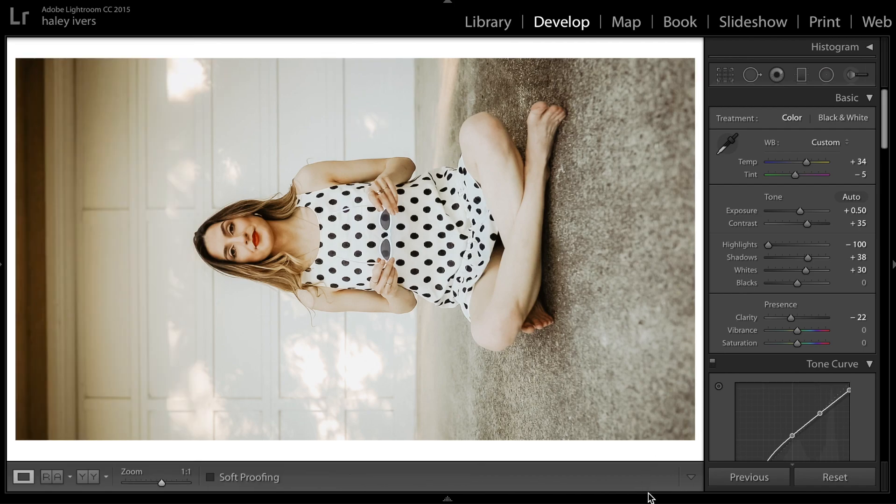
Add the video 557A7707.mp4 to the selection and synchronize the still's develop settings to it.
{"action": "mouse_move", "coordinate": [651, 500]}
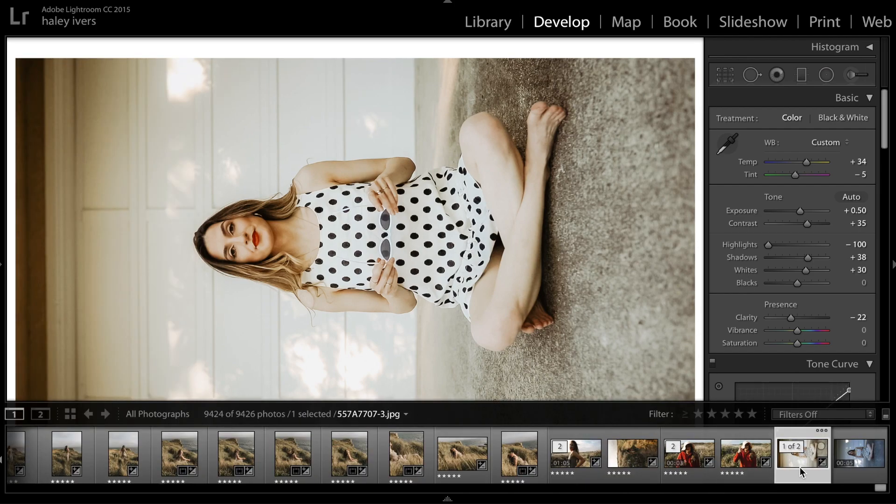
{"action": "left_click", "coordinate": [849, 450], "text": "ctrl"}
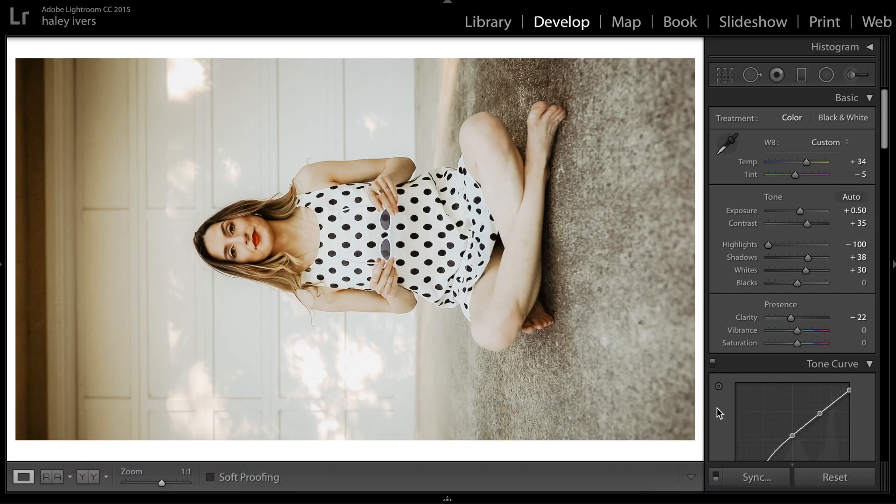
{"action": "left_click", "coordinate": [747, 471]}
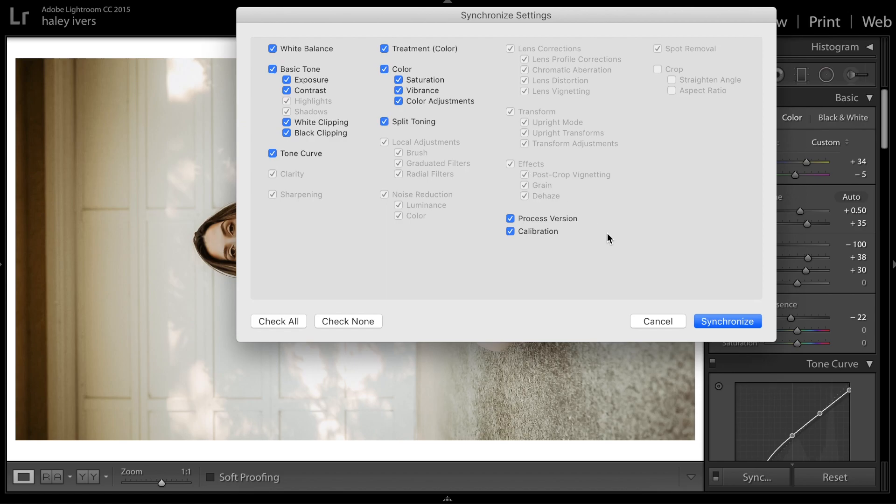
{"action": "left_click", "coordinate": [717, 323]}
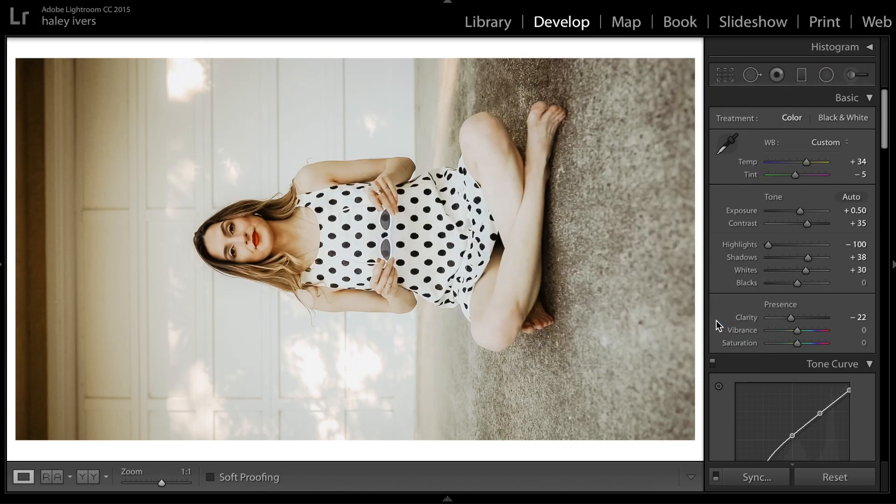
Show the video 557A7707.mp4 in the Library and play it to check the applied edit.
{"action": "mouse_move", "coordinate": [724, 501]}
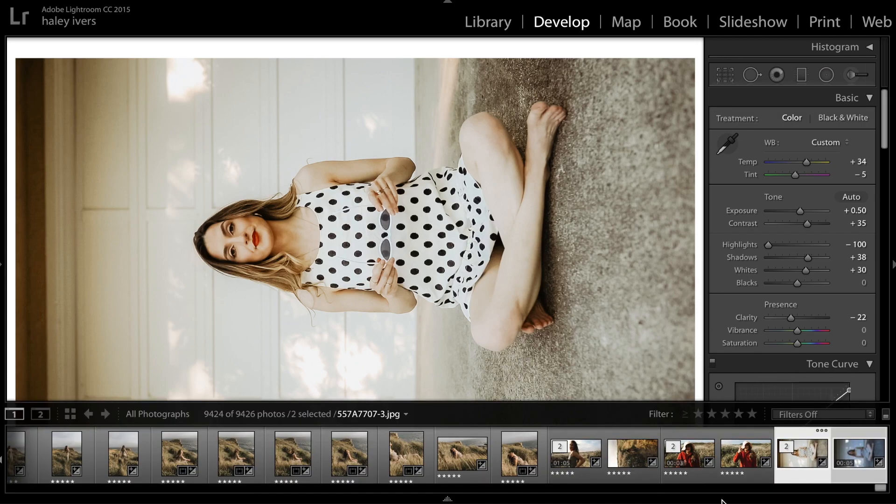
{"action": "left_click", "coordinate": [864, 455]}
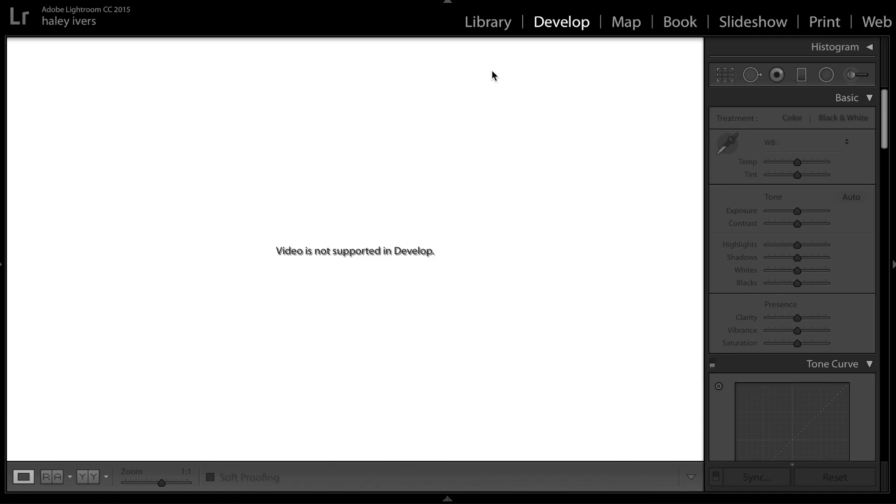
{"action": "left_click", "coordinate": [488, 25]}
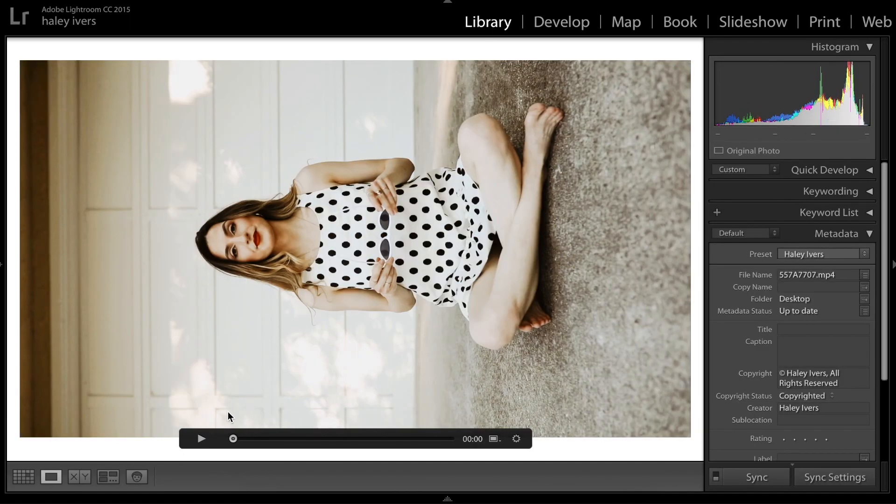
{"action": "left_click", "coordinate": [200, 436]}
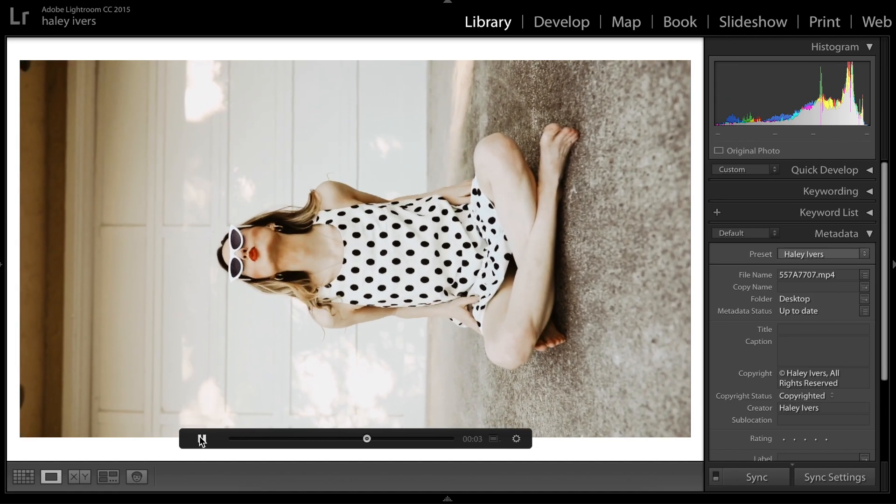
{"action": "left_click", "coordinate": [201, 437]}
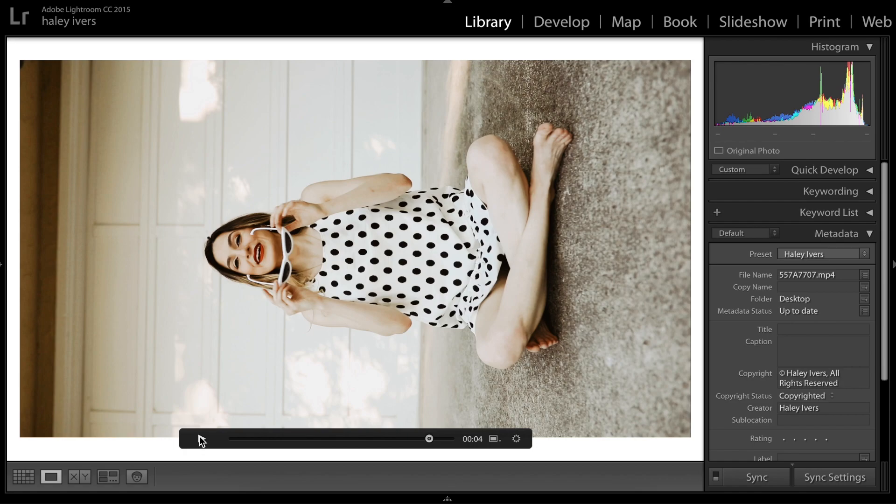
Open the export settings for the selected video and still, and examine the export location, video format and quality.
{"action": "right_click", "coordinate": [373, 170]}
{"action": "mouse_move", "coordinate": [407, 404]}
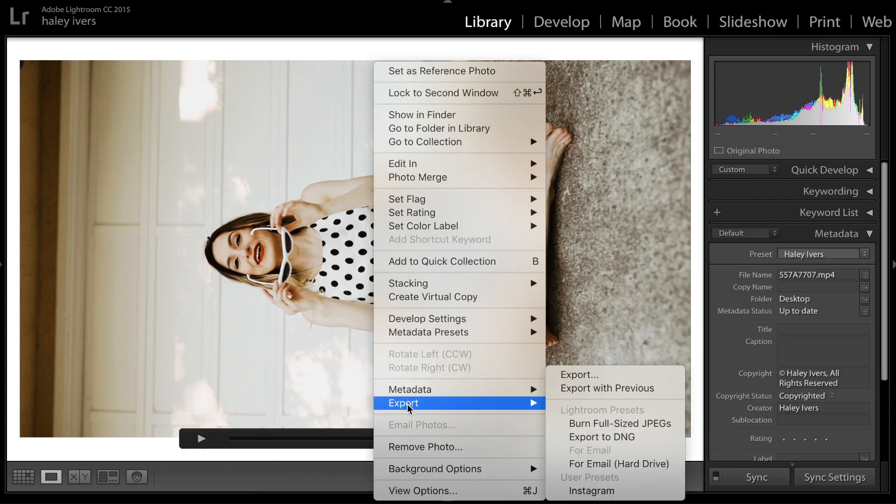
{"action": "left_click", "coordinate": [588, 376]}
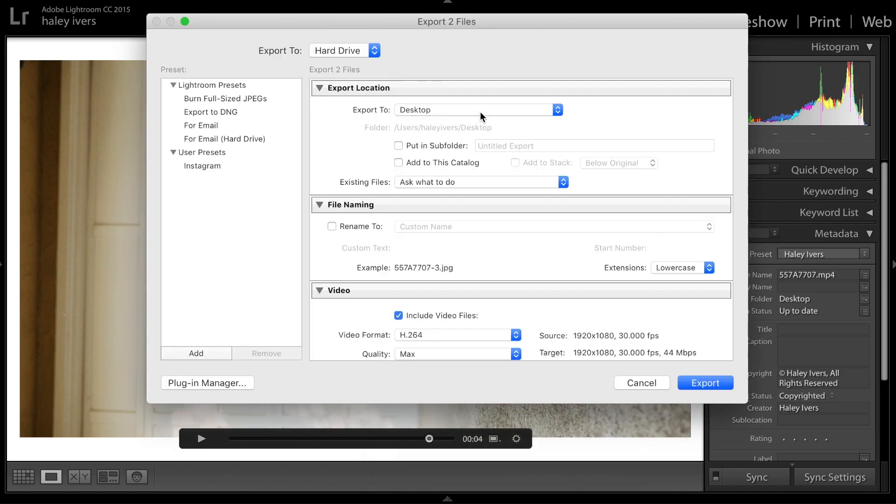
{"action": "scroll", "coordinate": [475, 207], "scroll_direction": "down", "scroll_amount": 3}
{"action": "scroll", "coordinate": [474, 207], "scroll_direction": "down", "scroll_amount": 3}
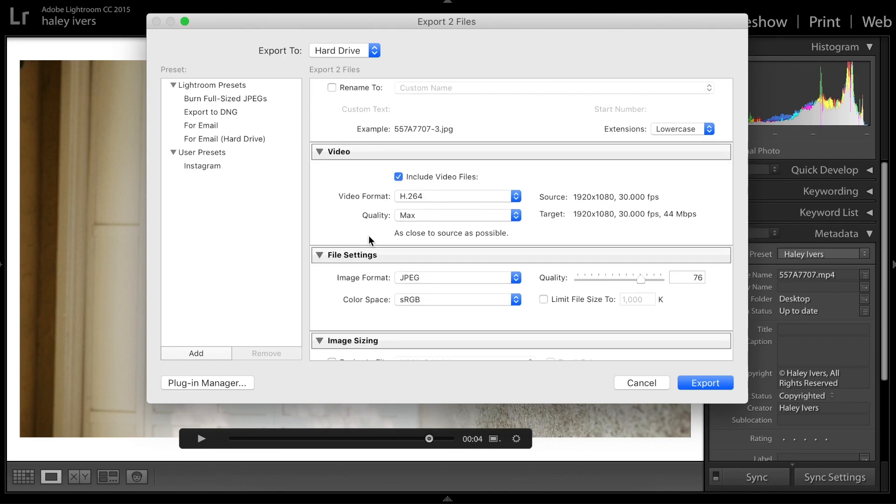
{"action": "scroll", "coordinate": [368, 236], "scroll_direction": "down", "scroll_amount": 1}
{"action": "scroll", "coordinate": [369, 236], "scroll_direction": "up", "scroll_amount": 4}
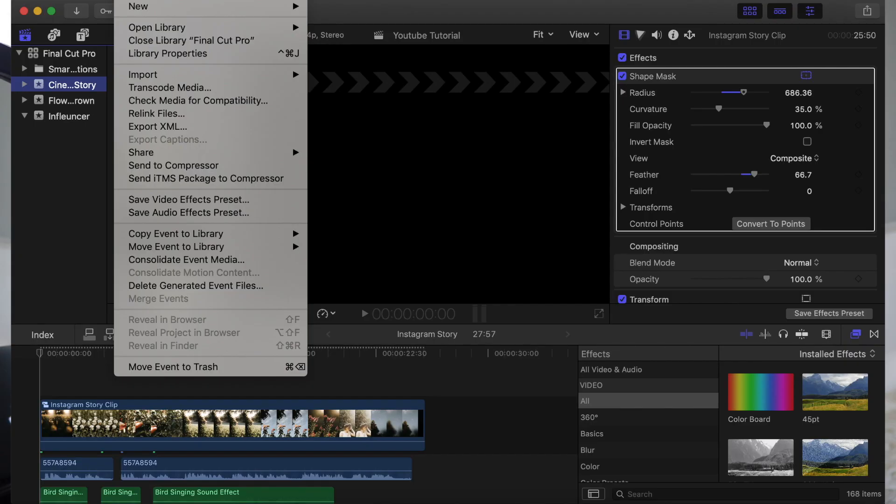
Start a new event named Cinematic Instragram Story Demo in the Final Cut Pro library, with a new project included.
{"action": "mouse_move", "coordinate": [137, 8]}
{"action": "left_click", "coordinate": [325, 24]}
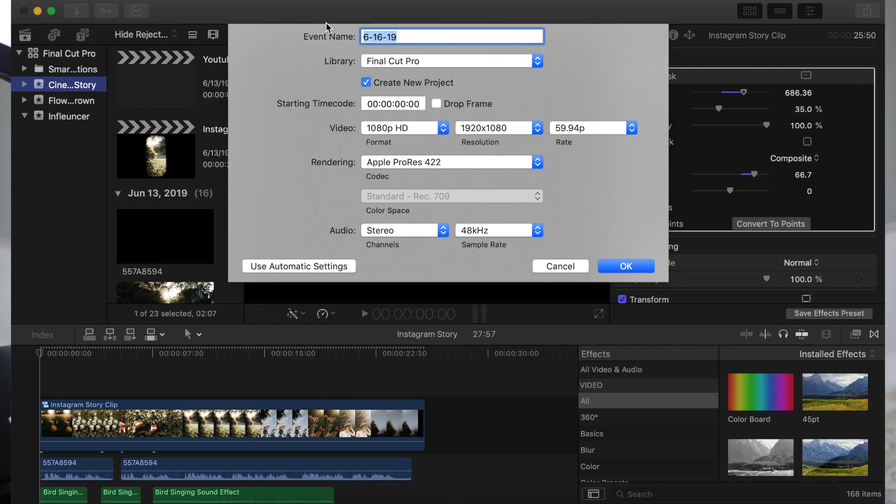
{"action": "type", "text": "Cinematic Instragra"}
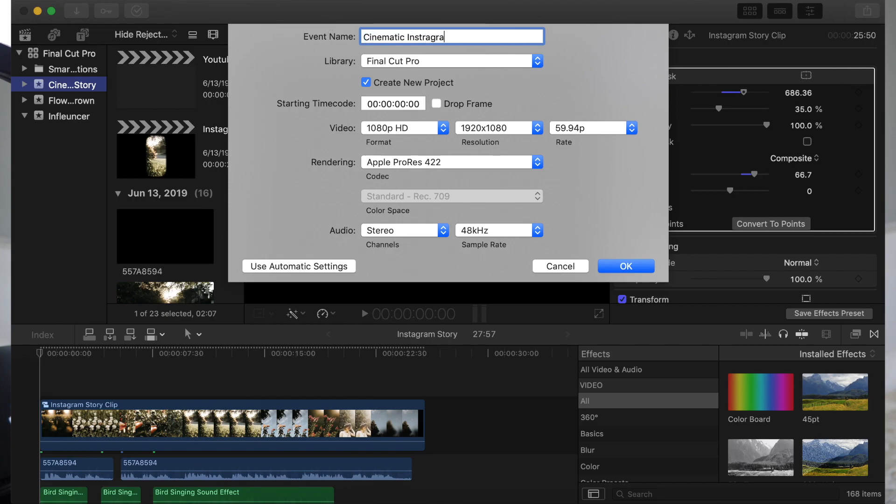
{"action": "type", "text": "m Story Demo"}
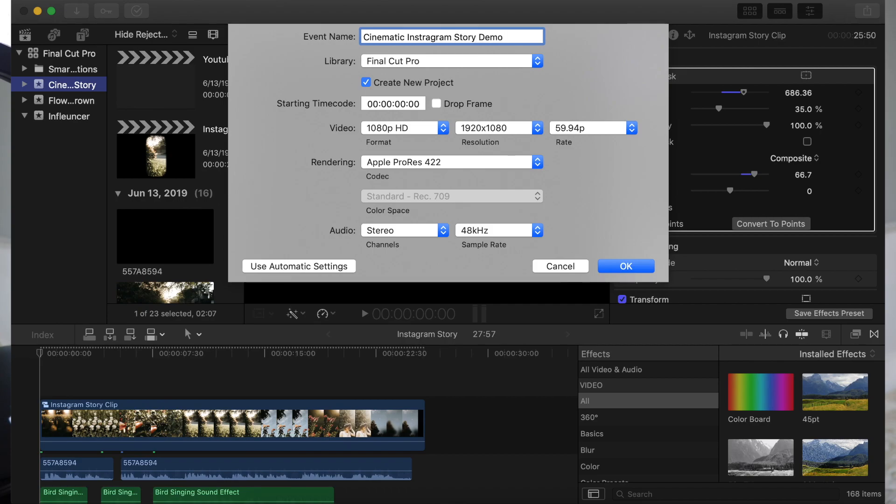
Give the new project a custom video format of 900 x 1600 at 30p, and create the event.
{"action": "left_click", "coordinate": [395, 133]}
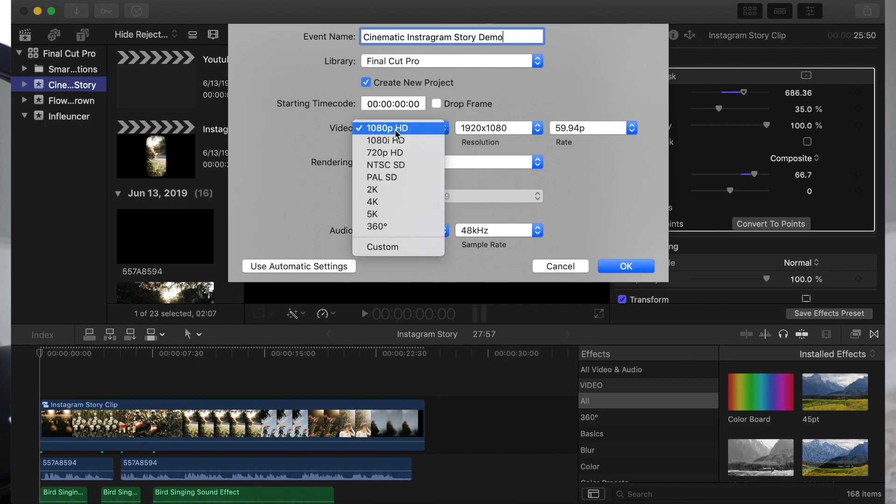
{"action": "left_click", "coordinate": [391, 248]}
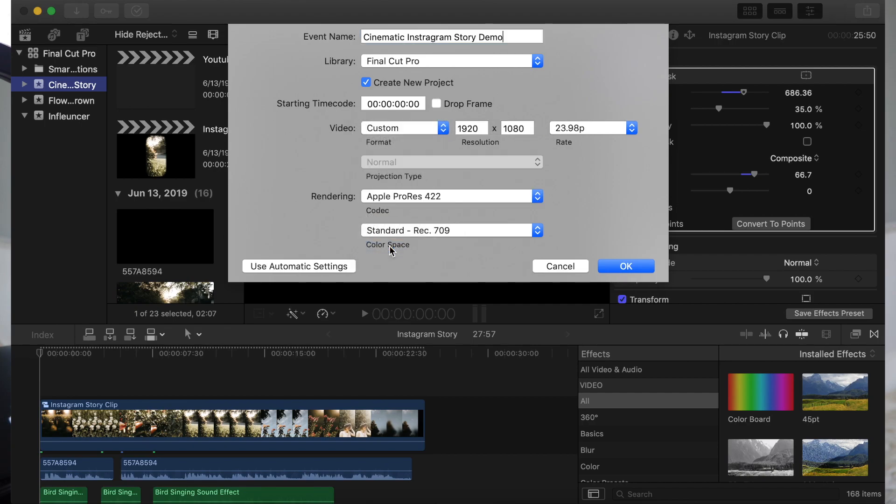
{"action": "double_click", "coordinate": [474, 129]}
{"action": "type", "text": "90"}
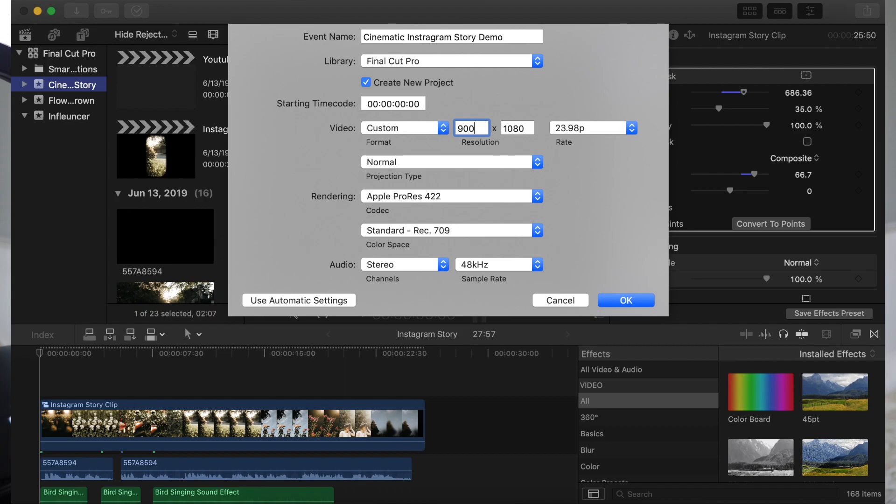
{"action": "key", "text": "Tab"}
{"action": "type", "text": "1"}
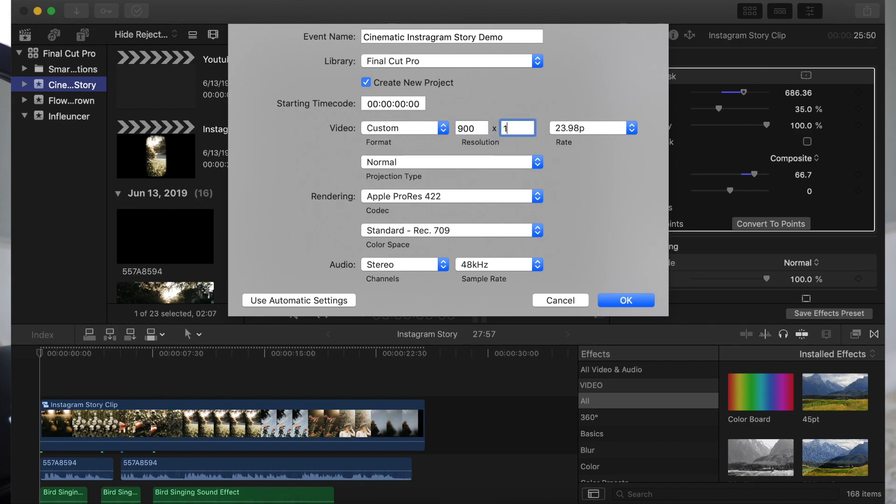
{"action": "left_click", "coordinate": [595, 130]}
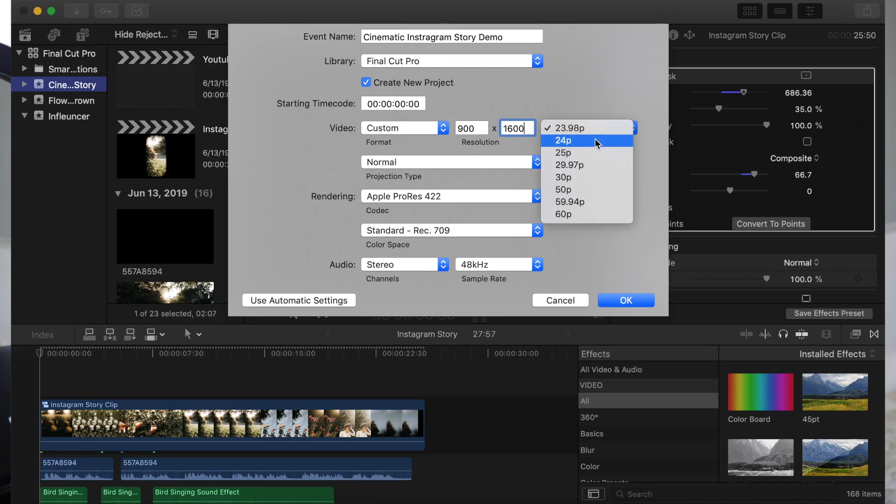
{"action": "left_click", "coordinate": [594, 180]}
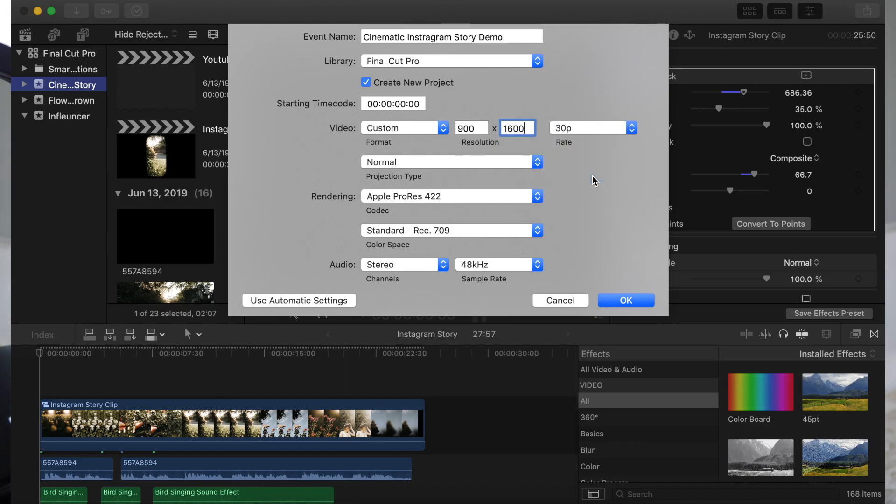
{"action": "key", "text": "Return"}
Import the mp4 videos, including 557A7705.mp4, 557A7706.mp4, 557A7707.mp4 and 557A7708.mp4, into the Cinematic Instragram Story Demo event.
{"action": "right_click", "coordinate": [164, 174]}
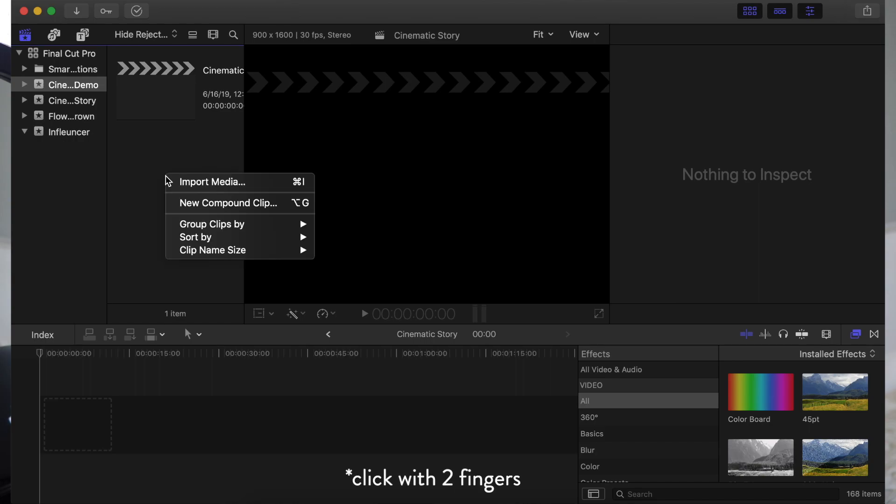
{"action": "left_click", "coordinate": [189, 182]}
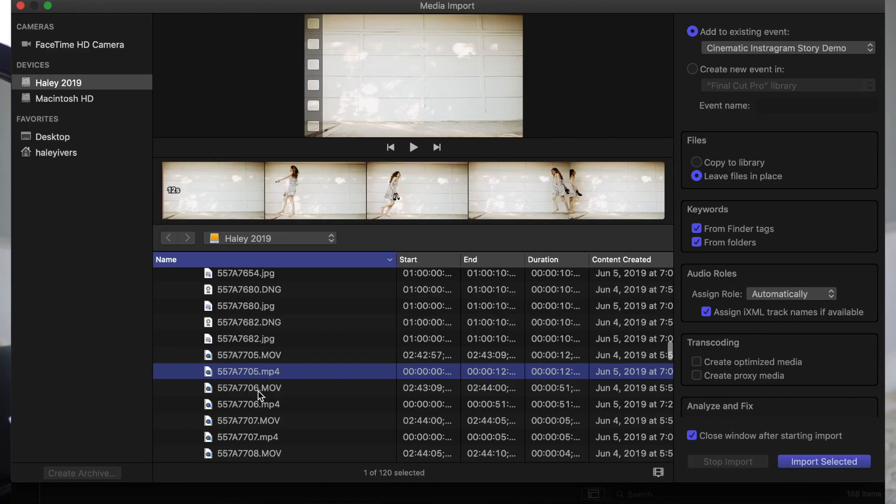
{"action": "scroll", "coordinate": [259, 391], "scroll_direction": "down", "scroll_amount": 1}
{"action": "left_click", "coordinate": [259, 376], "text": "super"}
{"action": "scroll", "coordinate": [259, 376], "scroll_direction": "down", "scroll_amount": 3}
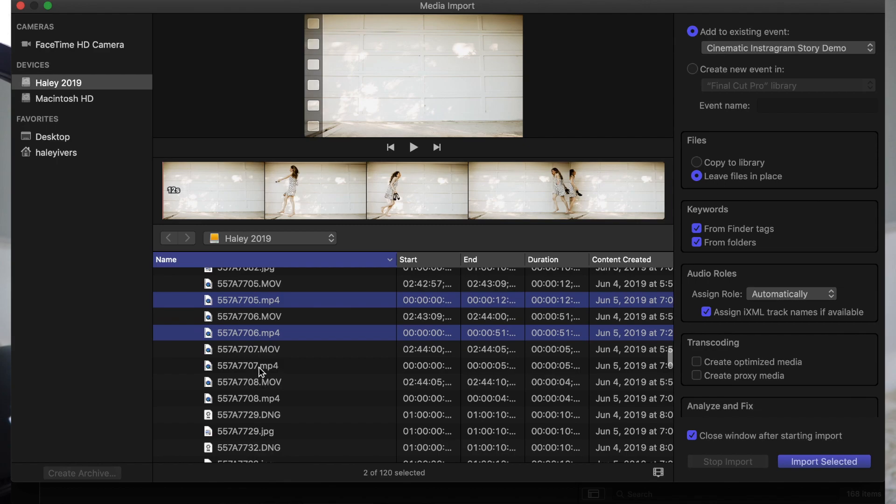
{"action": "left_click", "coordinate": [259, 367], "text": "super"}
{"action": "left_click", "coordinate": [259, 398], "text": "super"}
{"action": "scroll", "coordinate": [258, 398], "scroll_direction": "down", "scroll_amount": 10}
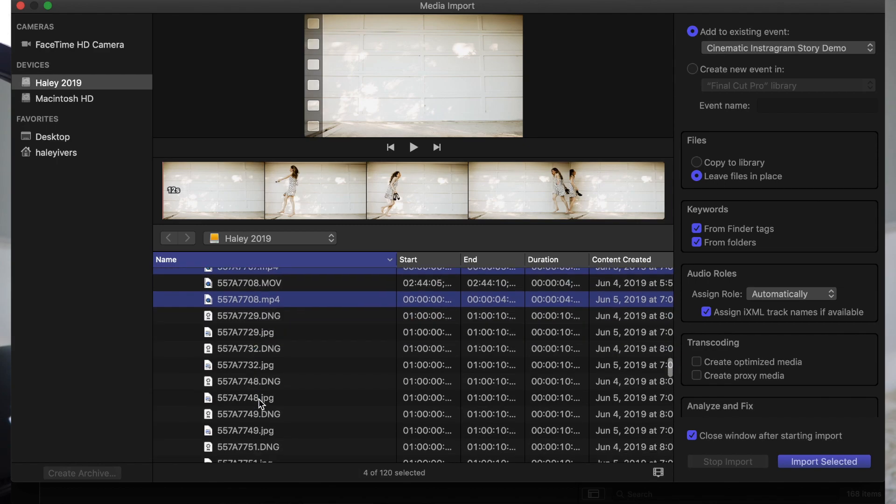
{"action": "scroll", "coordinate": [259, 399], "scroll_direction": "down", "scroll_amount": 5}
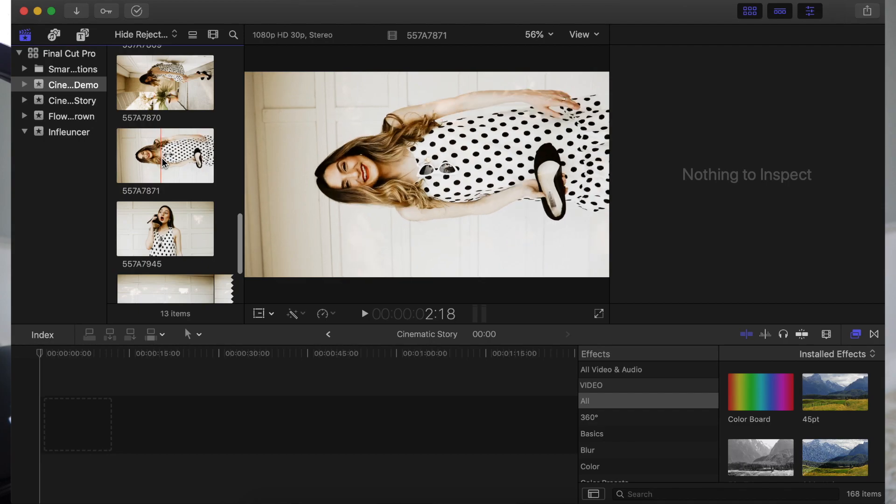
Place clips 557A7871, 557A7707, 557A7810, 557A7809, 557A7869, 557A7870 and 557A7705 in the timeline in that order, and silence their audio.
{"action": "left_click_drag", "start_coordinate": [163, 162], "coordinate": [45, 422]}
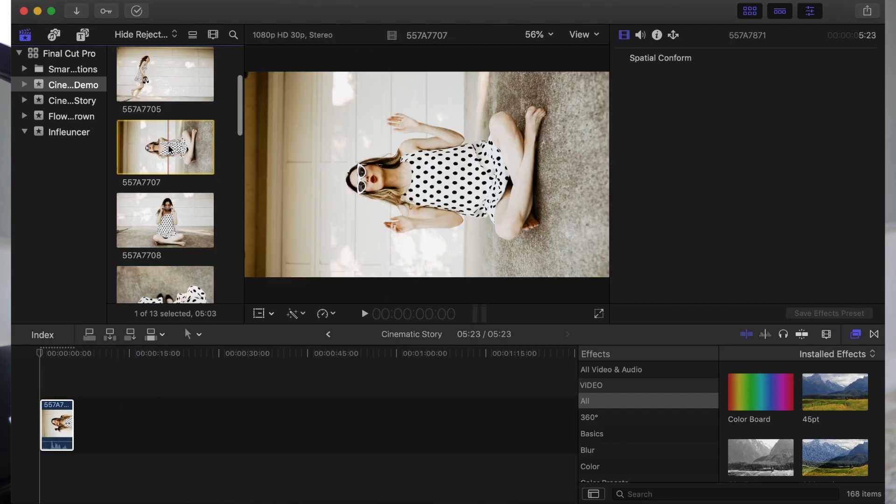
{"action": "left_click_drag", "start_coordinate": [172, 148], "coordinate": [86, 446]}
{"action": "left_click_drag", "start_coordinate": [86, 446], "coordinate": [89, 427]}
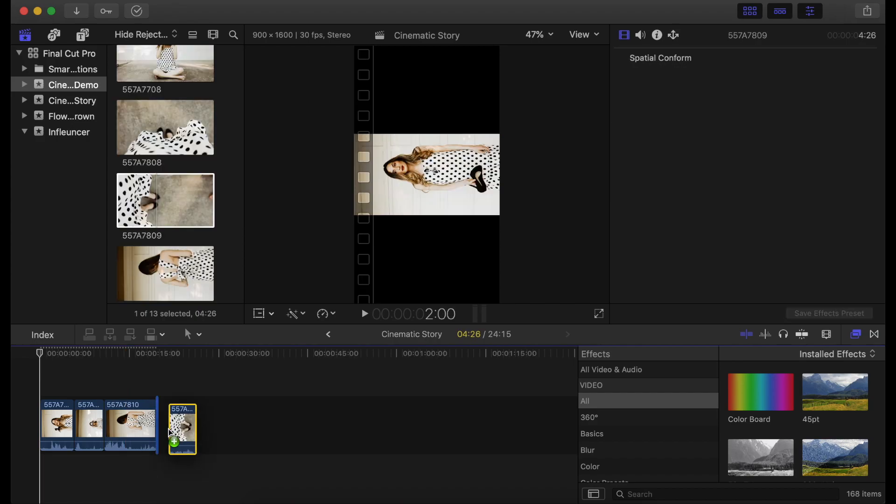
{"action": "left_click_drag", "start_coordinate": [180, 426], "coordinate": [171, 434]}
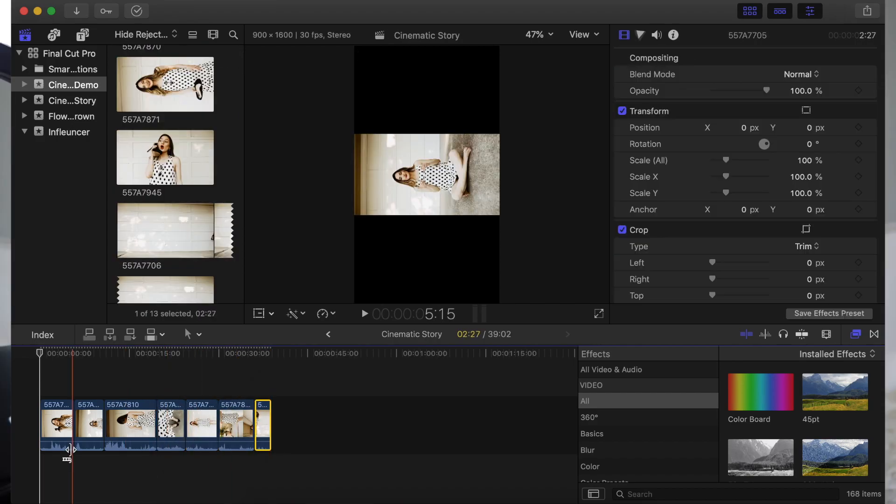
{"action": "left_click_drag", "start_coordinate": [63, 442], "coordinate": [89, 464]}
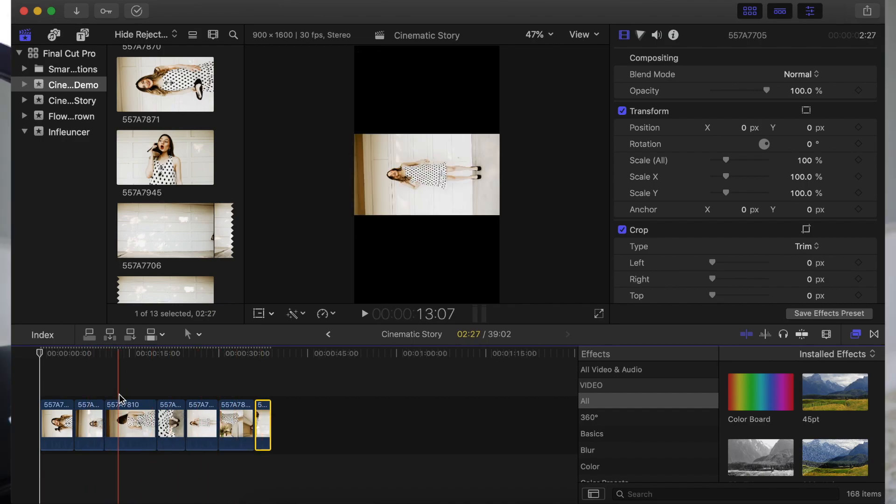
Transform the first clip, 557A7871, to stand upright in the vertical frame with a rotation of -90° and a scale of 180%.
{"action": "left_click", "coordinate": [59, 406]}
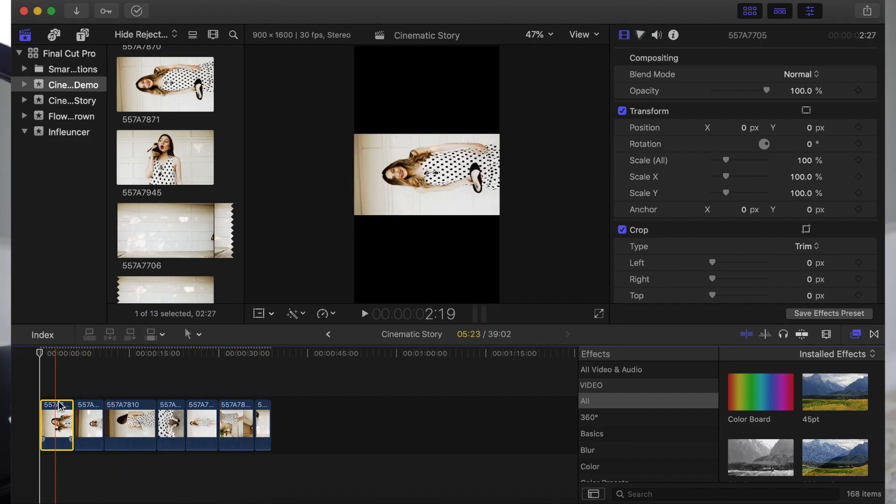
{"action": "left_click", "coordinate": [259, 314]}
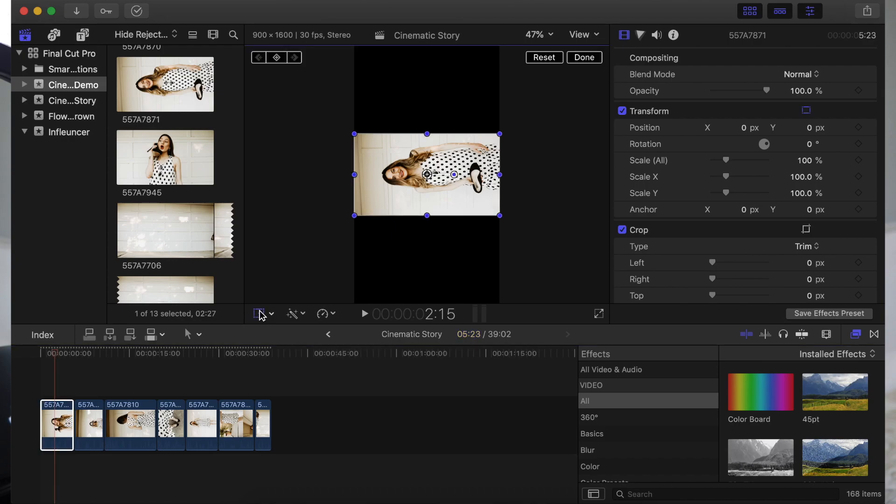
{"action": "left_click_drag", "start_coordinate": [452, 184], "coordinate": [427, 232]}
{"action": "left_click_drag", "start_coordinate": [724, 167], "coordinate": [738, 171]}
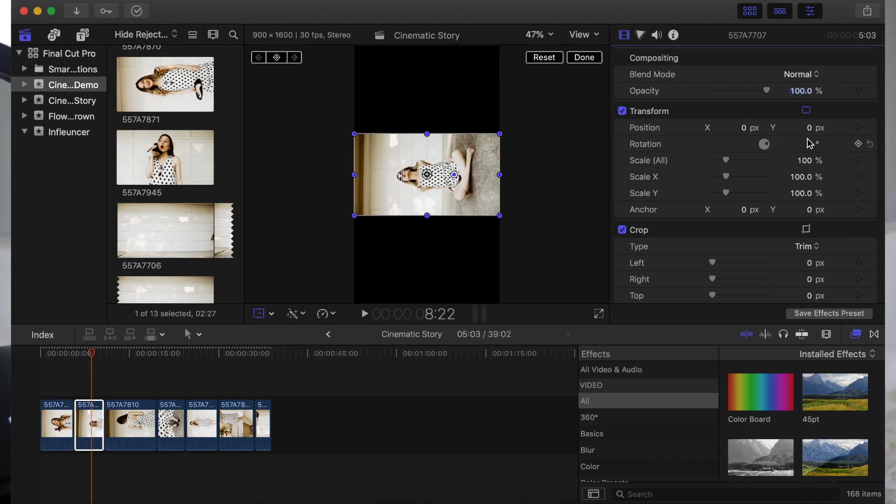
{"action": "left_click", "coordinate": [803, 143]}
{"action": "type", "text": "-90"}
{"action": "key", "text": "Tab"}
{"action": "type", "text": "180"}
{"action": "key", "text": "Return"}
Set the third clip, 557A7810, to a rotation of -90° and a scale of 180%.
{"action": "left_click", "coordinate": [131, 354]}
{"action": "left_click", "coordinate": [810, 147]}
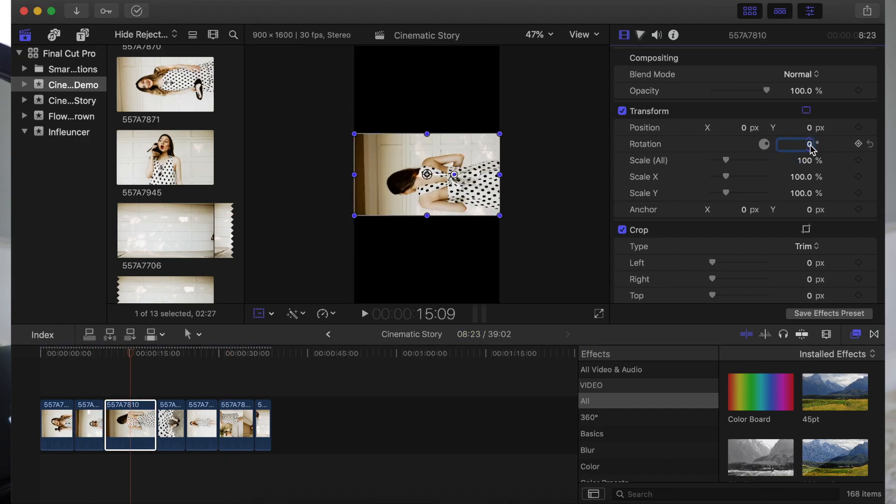
{"action": "type", "text": "-90"}
{"action": "key", "text": "Tab"}
{"action": "type", "text": "180"}
{"action": "key", "text": "Return"}
{"action": "left_click", "coordinate": [584, 57]}
Rotate the fourth clip, 557A7809, to vertical with the polka-dot dress in the lower part of the picture.
{"action": "left_click", "coordinate": [177, 425]}
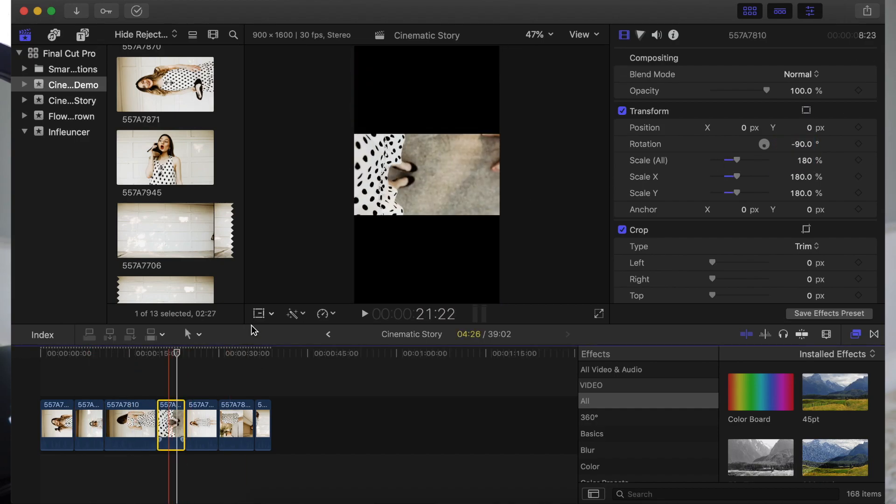
{"action": "left_click", "coordinate": [259, 314]}
{"action": "left_click", "coordinate": [810, 144]}
{"action": "type", "text": "-90"}
{"action": "key", "text": "Tab"}
{"action": "left_click_drag", "start_coordinate": [426, 201], "coordinate": [426, 102]}
Enlarge clip 557A7809 to a scale of 200% and shift it slightly upward so it fills the vertical frame.
{"action": "left_click", "coordinate": [805, 160]}
{"action": "type", "text": "180"}
{"action": "key", "text": "Return"}
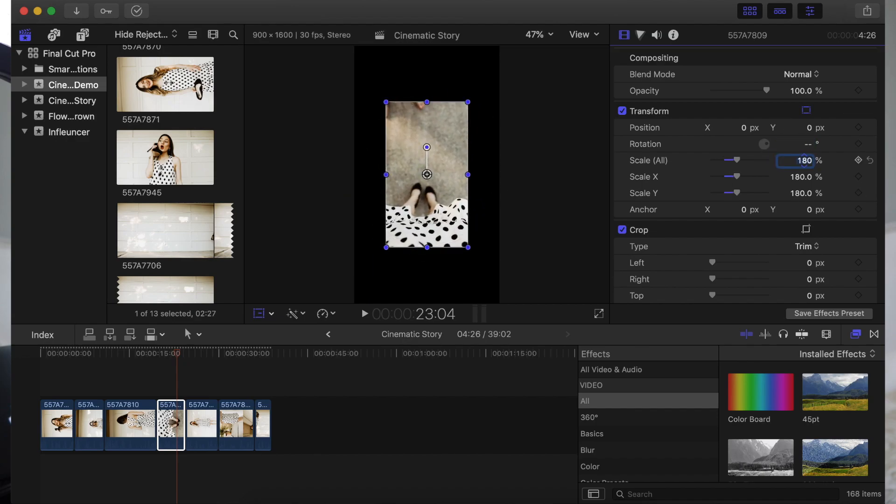
{"action": "left_click_drag", "start_coordinate": [427, 175], "coordinate": [427, 162]}
{"action": "left_click_drag", "start_coordinate": [737, 160], "coordinate": [740, 162]}
{"action": "left_click", "coordinate": [584, 57]}
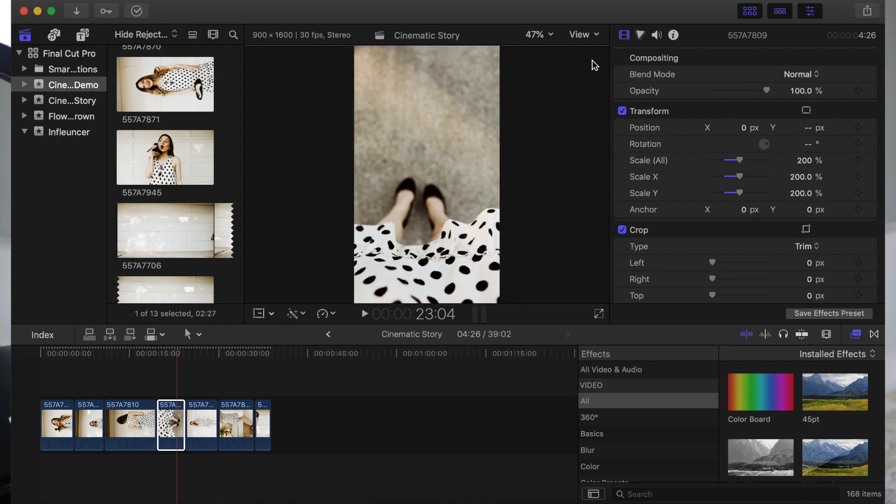
Set the fifth clip, 557A7869, to a rotation of -90° and a scale of 180%.
{"action": "left_click", "coordinate": [202, 416]}
{"action": "left_click", "coordinate": [810, 145]}
{"action": "type", "text": "-90"}
{"action": "key", "text": "Tab"}
{"action": "type", "text": "180"}
Try a 90° rotation with a 180% scale on the sixth clip, 557A7870, and undo both changes.
{"action": "left_click", "coordinate": [238, 415]}
{"action": "left_click", "coordinate": [809, 144]}
{"action": "type", "text": "90"}
{"action": "key", "text": "Tab"}
{"action": "type", "text": "180"}
{"action": "key", "text": "super+z"}
{"action": "key", "text": "super+z"}
Set the sixth clip, 557A7870, to a rotation of -90° and a scale of 180%.
{"action": "left_click", "coordinate": [809, 145]}
{"action": "left_click", "coordinate": [810, 145]}
{"action": "type", "text": "-90"}
{"action": "left_click", "coordinate": [806, 161]}
{"action": "type", "text": "18"}
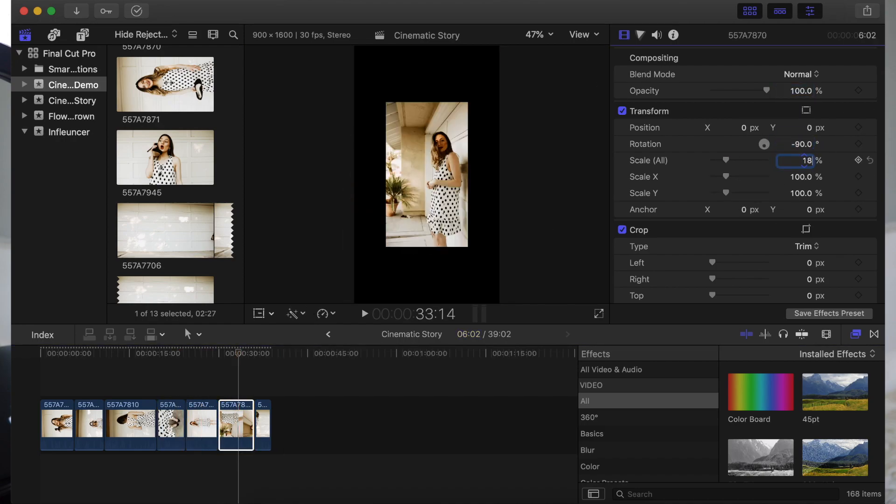
{"action": "type", "text": "0"}
Enlarge the last clip, 557A7705, to fill the vertical frame and shift it sideways to the right.
{"action": "left_click", "coordinate": [265, 414]}
{"action": "left_click_drag", "start_coordinate": [726, 161], "coordinate": [755, 162]}
{"action": "left_click", "coordinate": [259, 313]}
{"action": "left_click_drag", "start_coordinate": [426, 176], "coordinate": [459, 176]}
{"action": "left_click", "coordinate": [584, 58]}
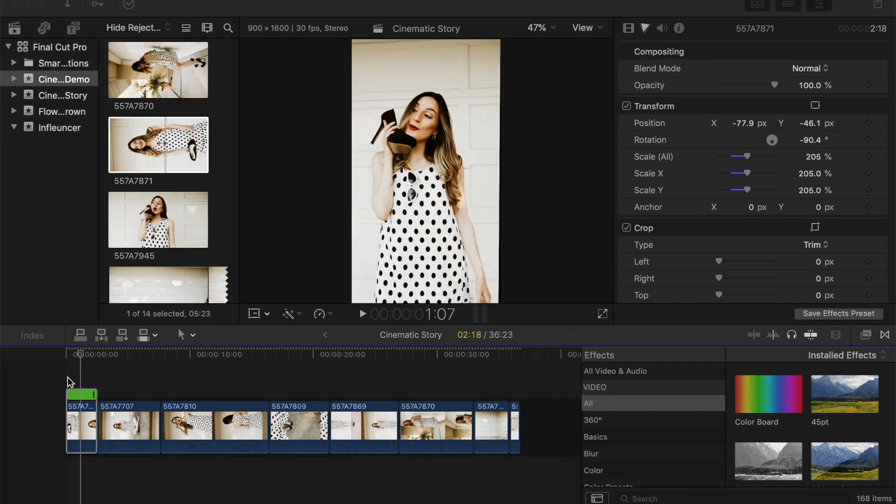
Trim the start of the first clip to a duration of 1:26, and add the iTunes track Toreador beneath the clips from the timeline start.
{"action": "left_click_drag", "start_coordinate": [70, 406], "coordinate": [79, 406]}
{"action": "left_click", "coordinate": [45, 29]}
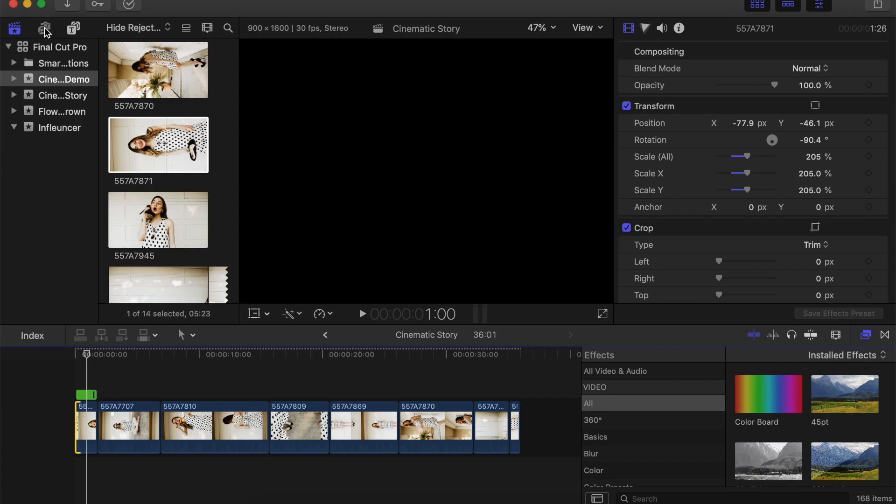
{"action": "left_click", "coordinate": [57, 66]}
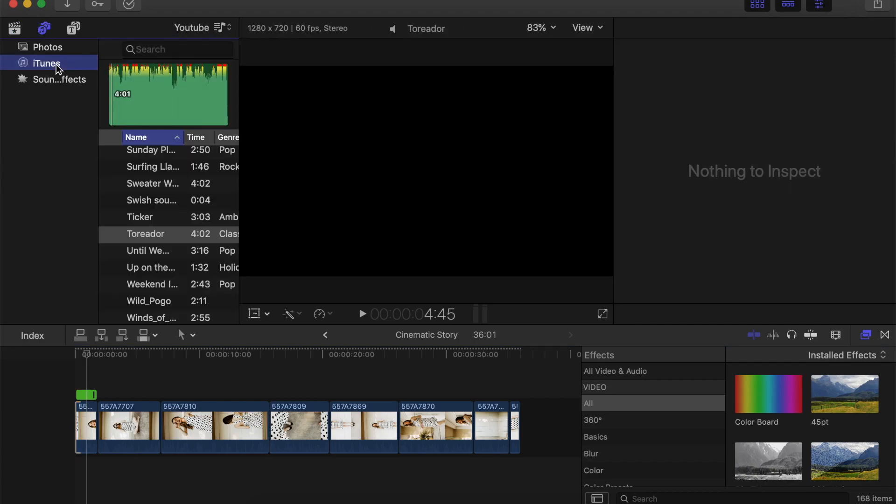
{"action": "left_click", "coordinate": [153, 236]}
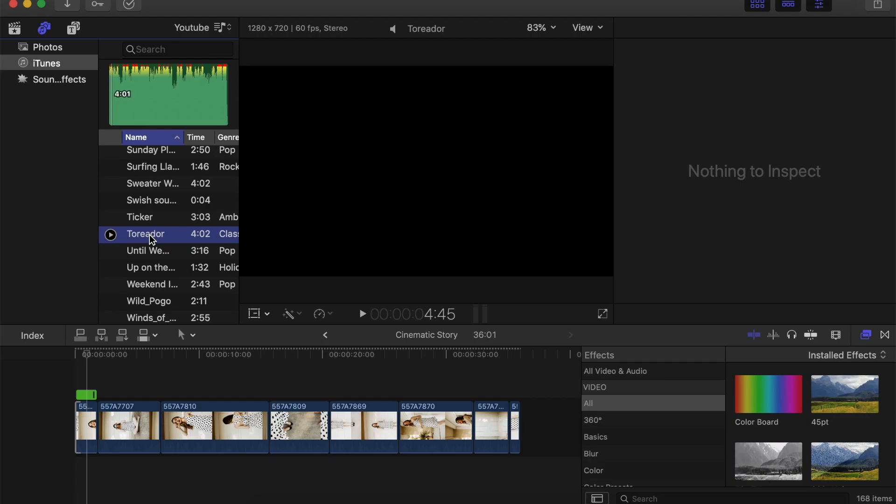
{"action": "left_click_drag", "start_coordinate": [116, 434], "coordinate": [74, 476]}
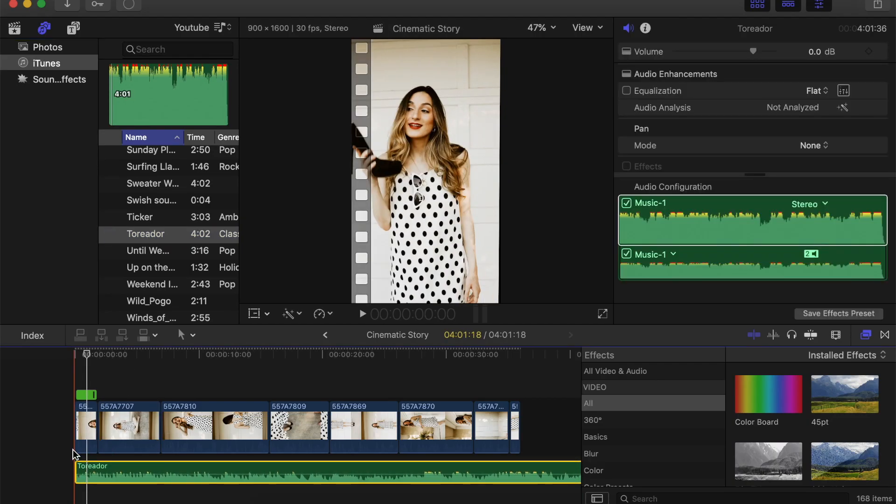
Play the opening of the timeline and slow the first clip, 557A7871, to 50% speed.
{"action": "key", "text": "space"}
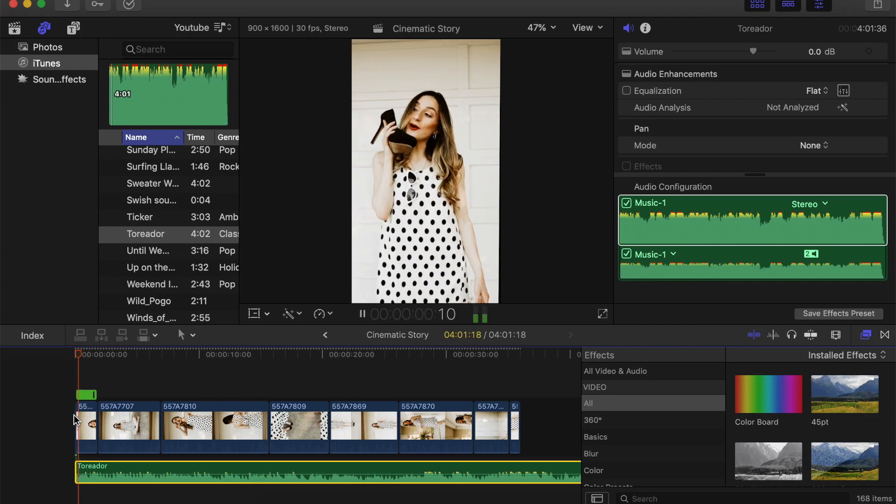
{"action": "key", "text": "space"}
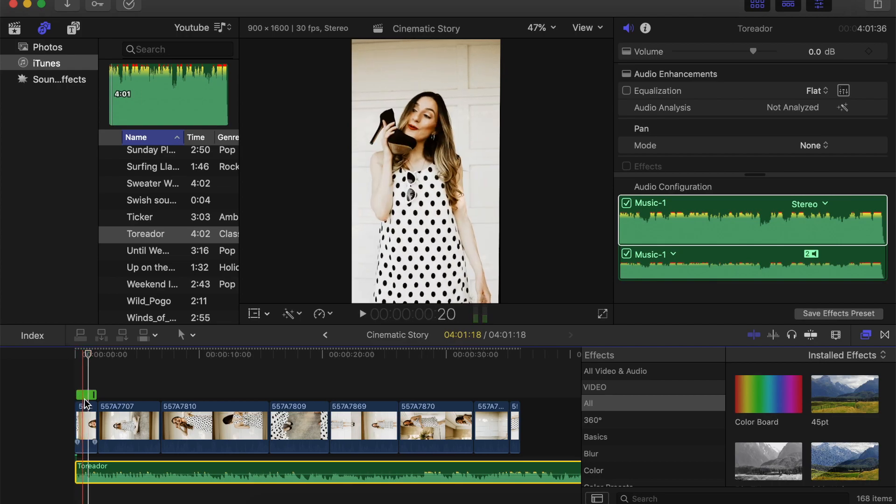
{"action": "left_click", "coordinate": [86, 417]}
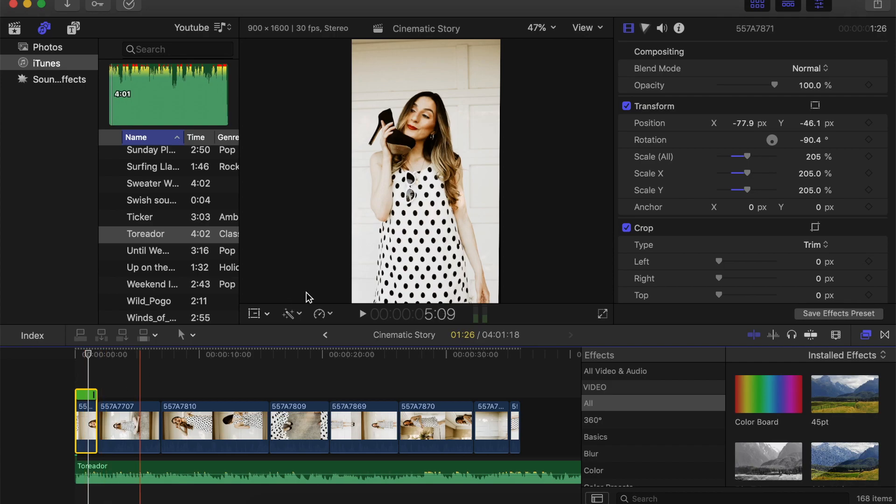
{"action": "left_click", "coordinate": [322, 315]}
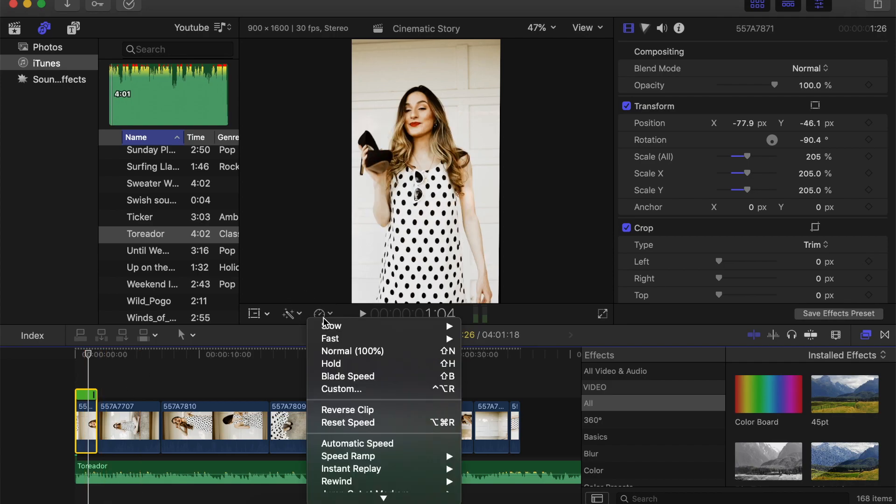
{"action": "mouse_move", "coordinate": [448, 339]}
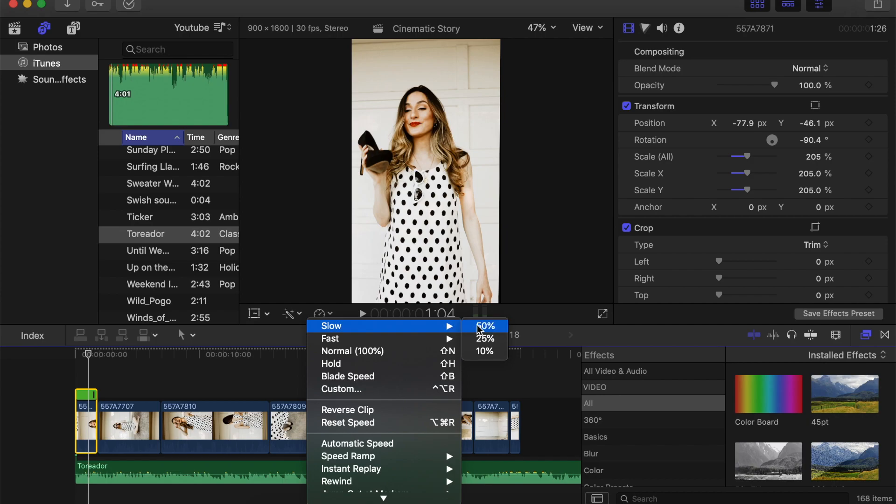
{"action": "left_click", "coordinate": [480, 327]}
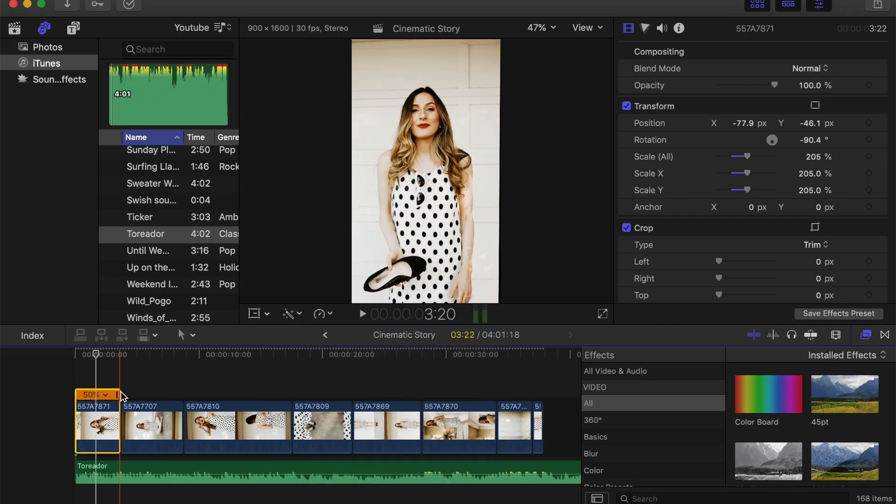
Trim the end of the first clip, 557A7871, slightly shorter and extend the end of the second clip, 557A7707.
{"action": "scroll", "coordinate": [88, 419], "scroll_direction": "up", "scroll_amount": 3}
{"action": "scroll", "coordinate": [85, 419], "scroll_direction": "up", "scroll_amount": 3}
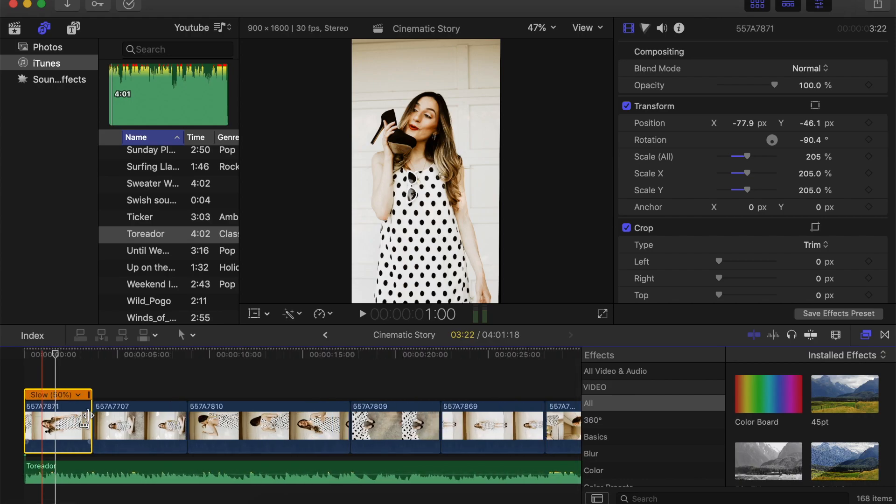
{"action": "scroll", "coordinate": [85, 417], "scroll_direction": "up", "scroll_amount": 2}
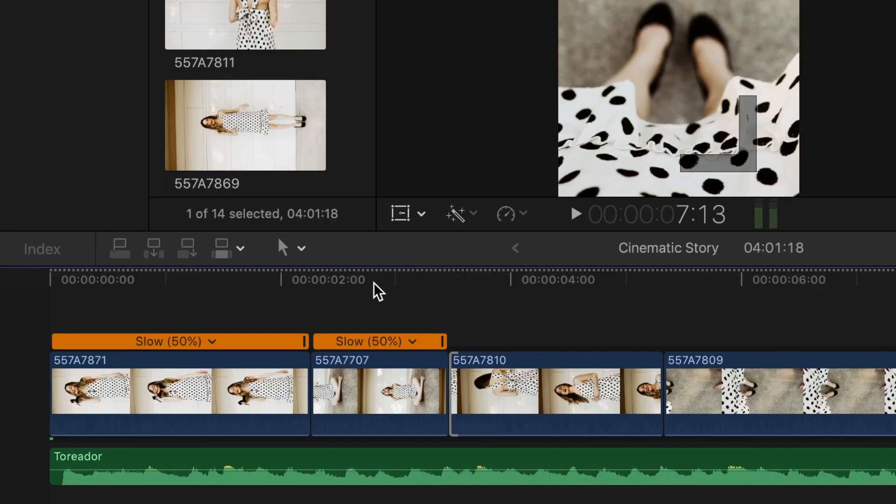
{"action": "left_click", "coordinate": [302, 282]}
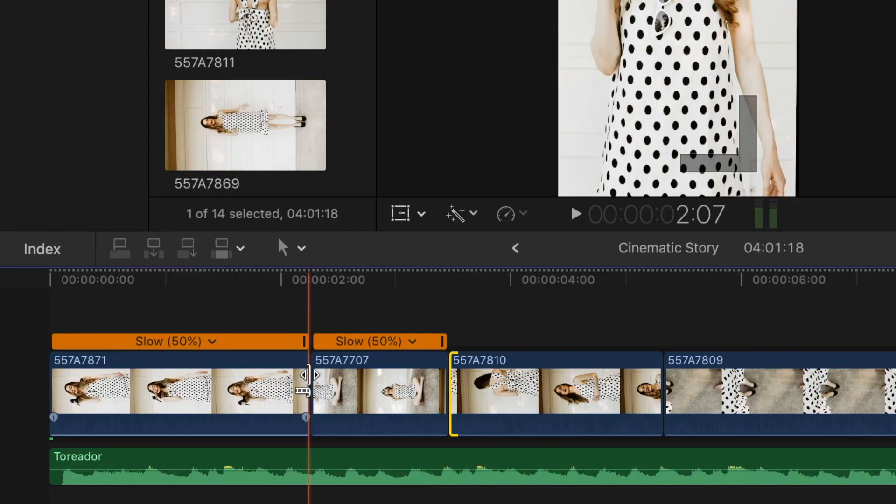
{"action": "left_click_drag", "start_coordinate": [307, 376], "coordinate": [292, 375]}
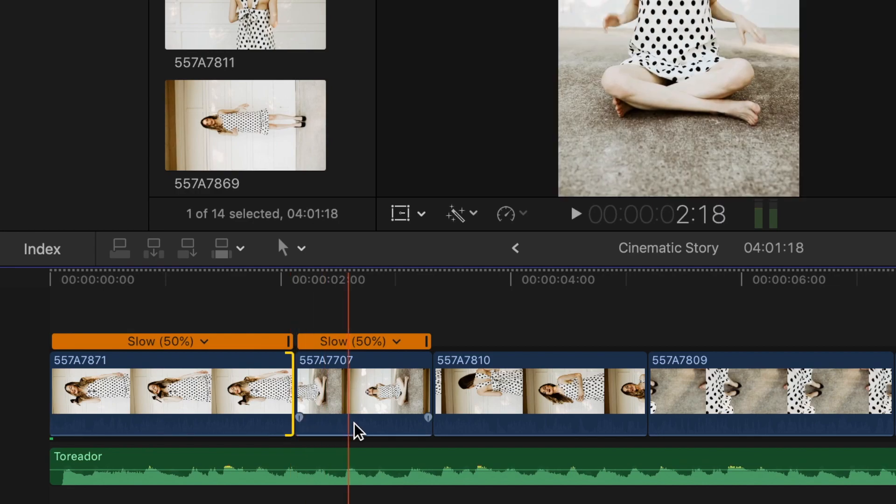
{"action": "left_click_drag", "start_coordinate": [424, 388], "coordinate": [444, 391]}
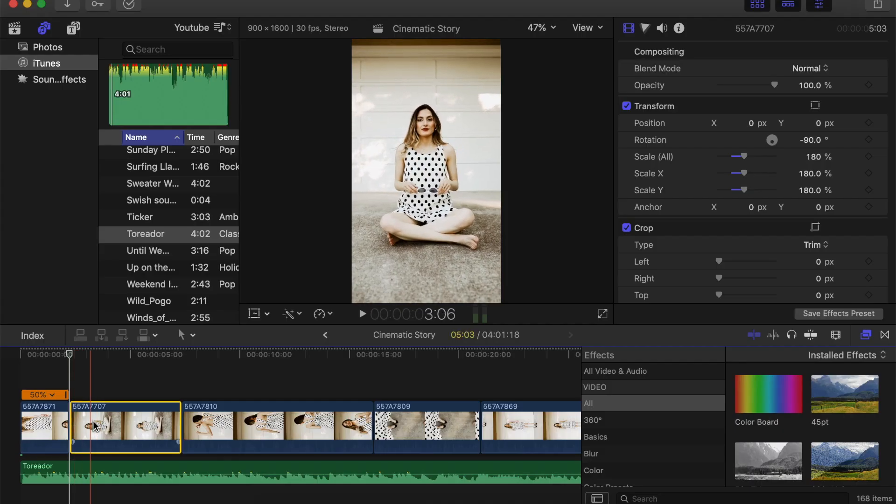
Cut the second clip, 557A7707, down to an 18-frame section and slow that section to 50% speed.
{"action": "key", "text": "super+b"}
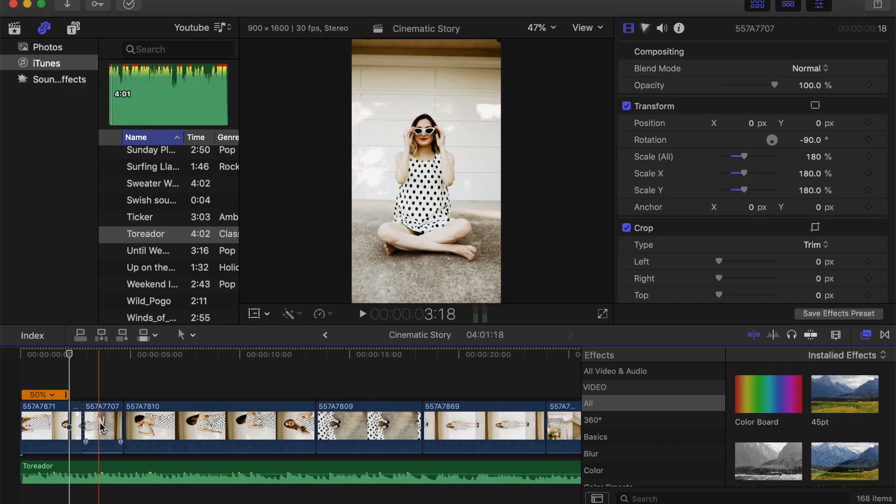
{"action": "key", "text": "super+b"}
{"action": "left_click", "coordinate": [78, 427]}
{"action": "key", "text": "Delete"}
{"action": "left_click", "coordinate": [76, 427]}
{"action": "left_click", "coordinate": [323, 314]}
{"action": "mouse_move", "coordinate": [345, 332]}
{"action": "left_click", "coordinate": [481, 332]}
Shorten clip 557A7810 to the music and trim the end of clip 557A7809 to a duration of 1:29.
{"action": "key", "text": "space"}
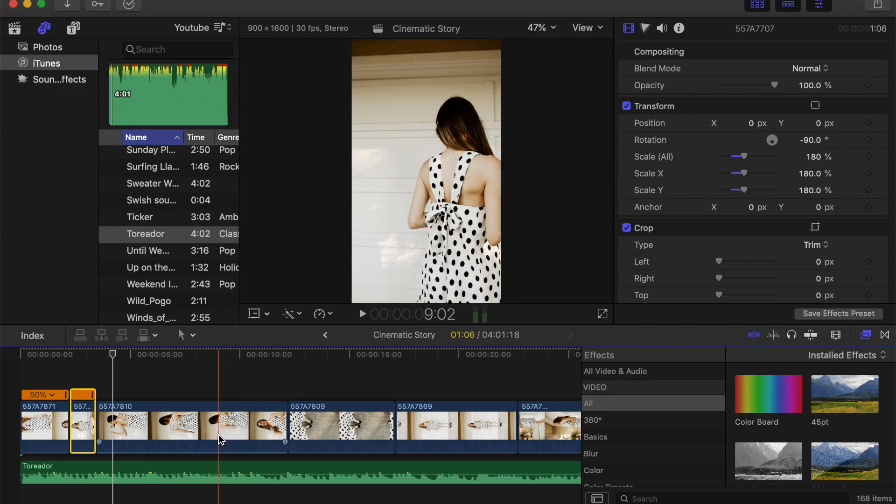
{"action": "key", "text": "alt+["}
{"action": "key", "text": "space"}
{"action": "left_click_drag", "start_coordinate": [97, 426], "coordinate": [136, 426]}
{"action": "key", "text": "space"}
{"action": "key", "text": "space"}
{"action": "key", "text": "space"}
{"action": "left_click_drag", "start_coordinate": [242, 425], "coordinate": [179, 426]}
Turn on Stabilization for clip 557A7809 and play back the stabilized footage.
{"action": "left_click", "coordinate": [149, 354]}
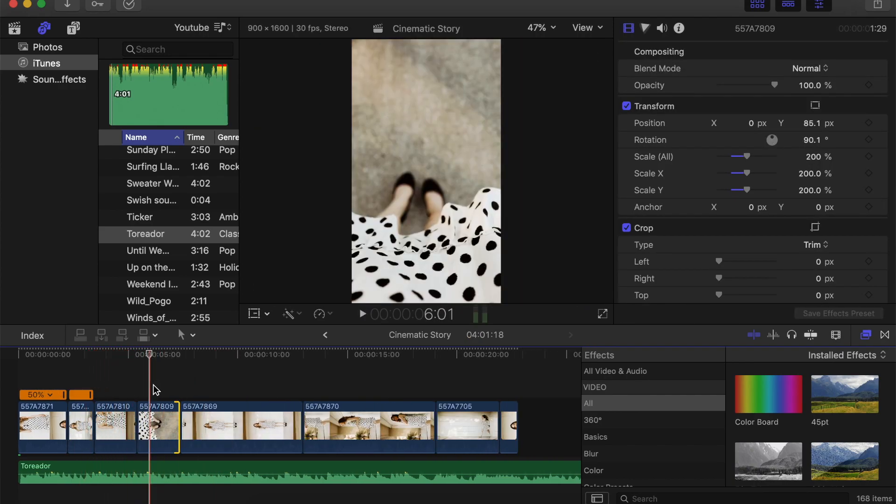
{"action": "left_click", "coordinate": [158, 409]}
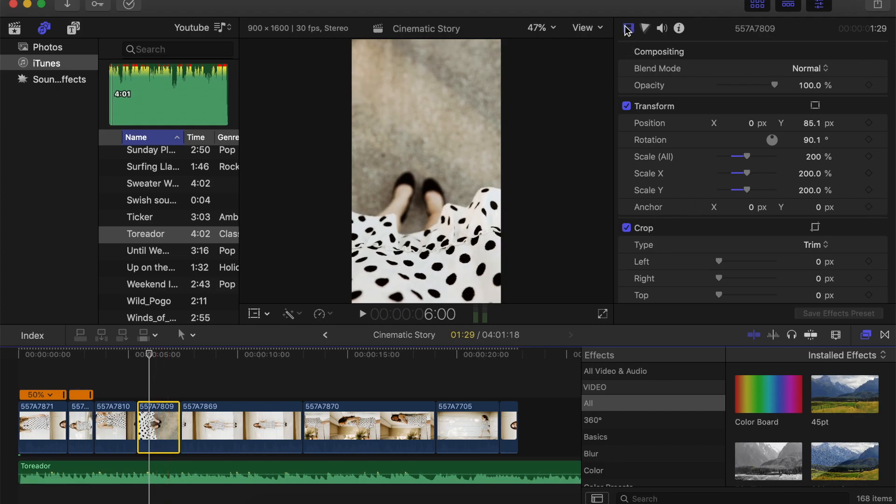
{"action": "scroll", "coordinate": [671, 167], "scroll_direction": "down", "scroll_amount": 10}
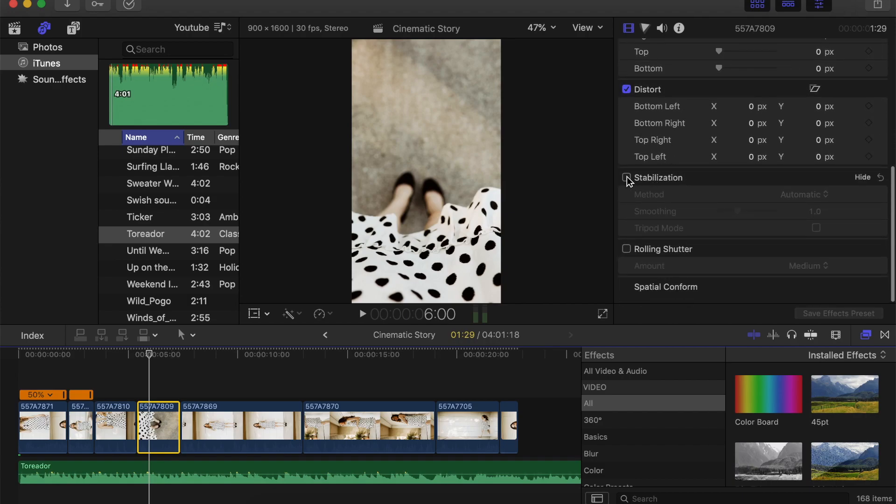
{"action": "left_click", "coordinate": [626, 178]}
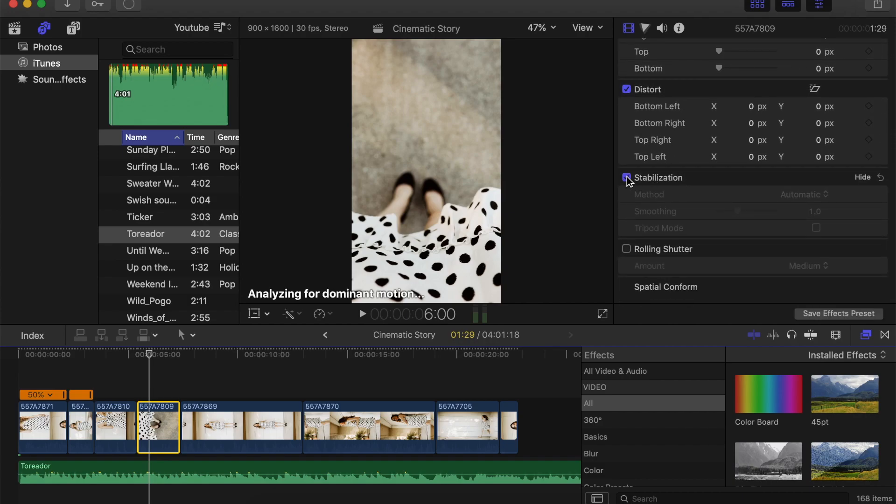
{"action": "key", "text": "space"}
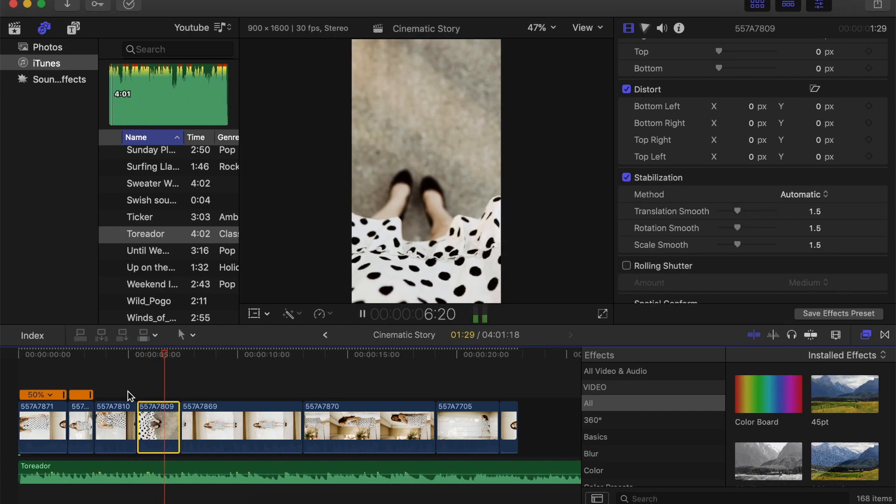
{"action": "key", "text": "space"}
Scale clip 557A7809 to 183% and reposition it to about X 7.4 px, Y 22.1 px so it fills the frame.
{"action": "left_click", "coordinate": [156, 355]}
{"action": "left_click", "coordinate": [255, 314]}
{"action": "left_click_drag", "start_coordinate": [416, 225], "coordinate": [421, 223]}
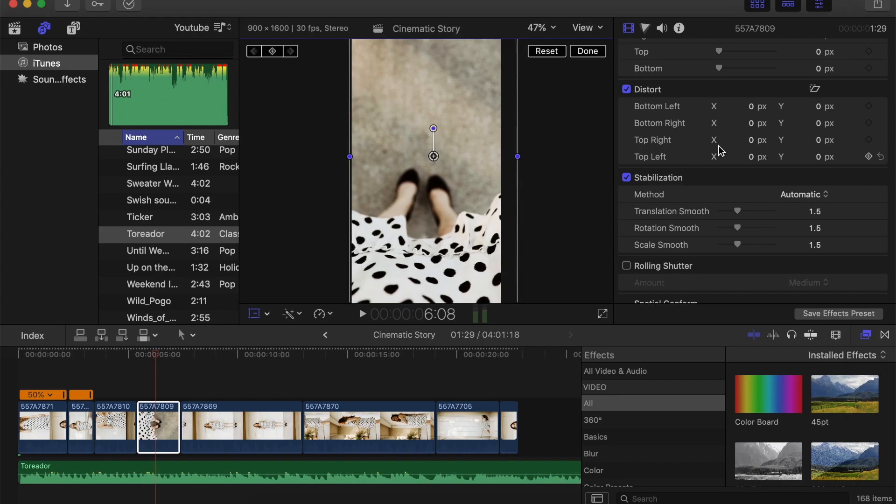
{"action": "scroll", "coordinate": [724, 146], "scroll_direction": "up", "scroll_amount": 10}
{"action": "left_click_drag", "start_coordinate": [749, 156], "coordinate": [747, 155]}
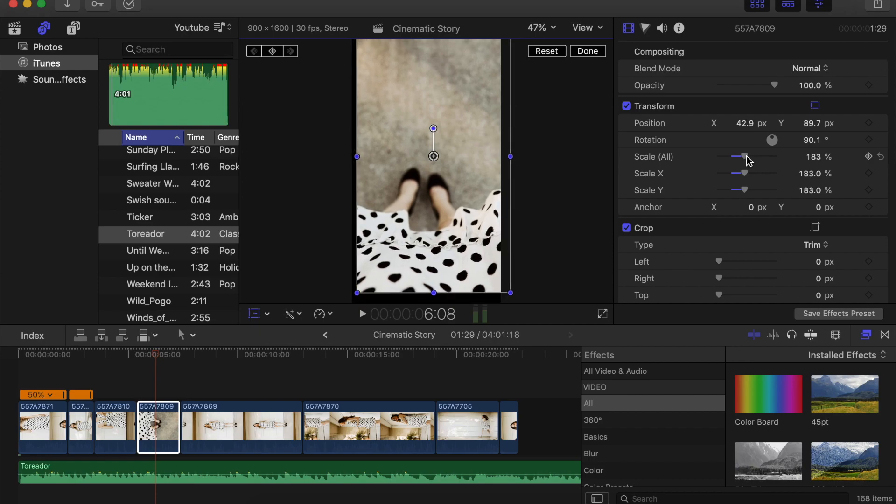
{"action": "left_click_drag", "start_coordinate": [469, 224], "coordinate": [464, 234]}
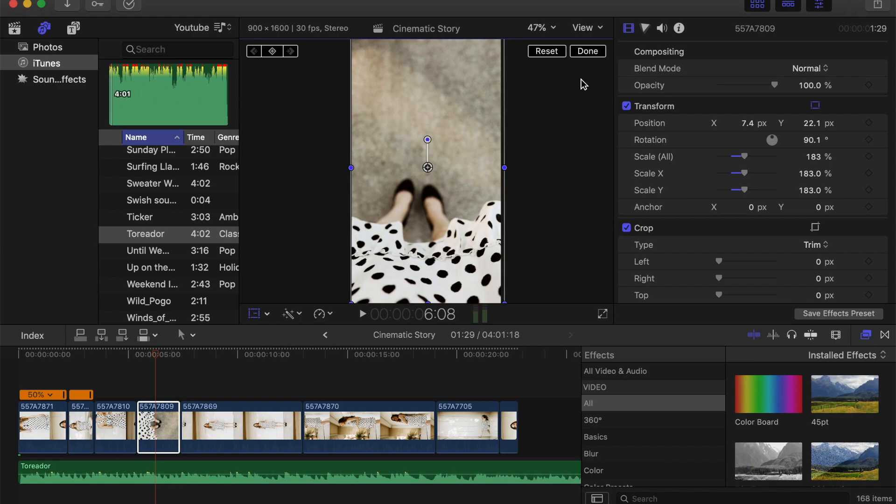
{"action": "left_click", "coordinate": [587, 51]}
Slow clip 557A7809 to 50% speed.
{"action": "left_click", "coordinate": [321, 313]}
{"action": "mouse_move", "coordinate": [343, 326]}
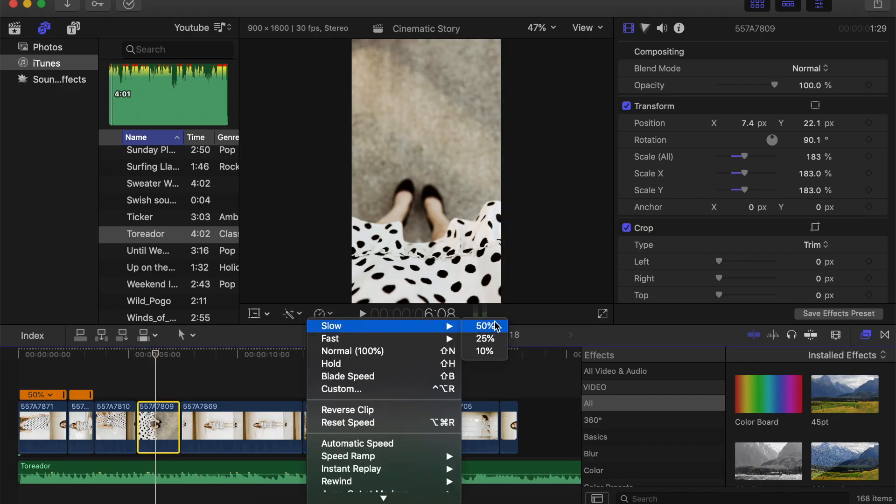
{"action": "left_click", "coordinate": [496, 326]}
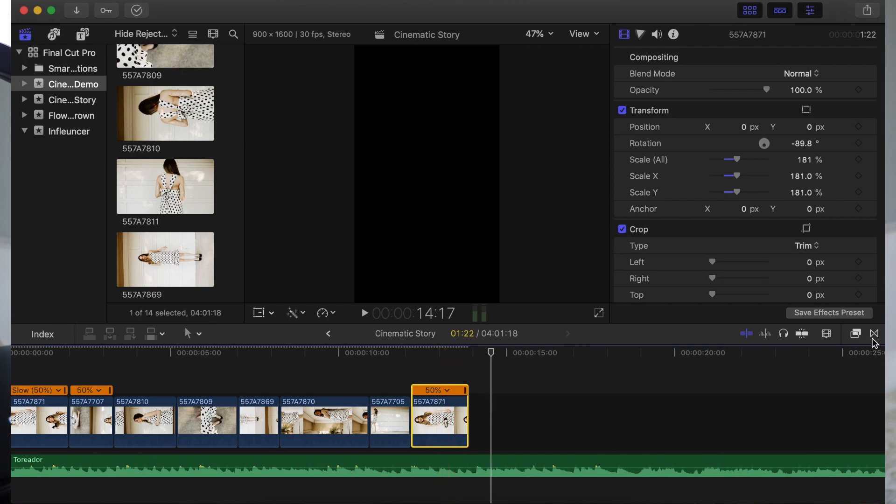
Add a 25-frame Cross Dissolve from the Dissolves transitions to the end of the last clip.
{"action": "left_click", "coordinate": [874, 334]}
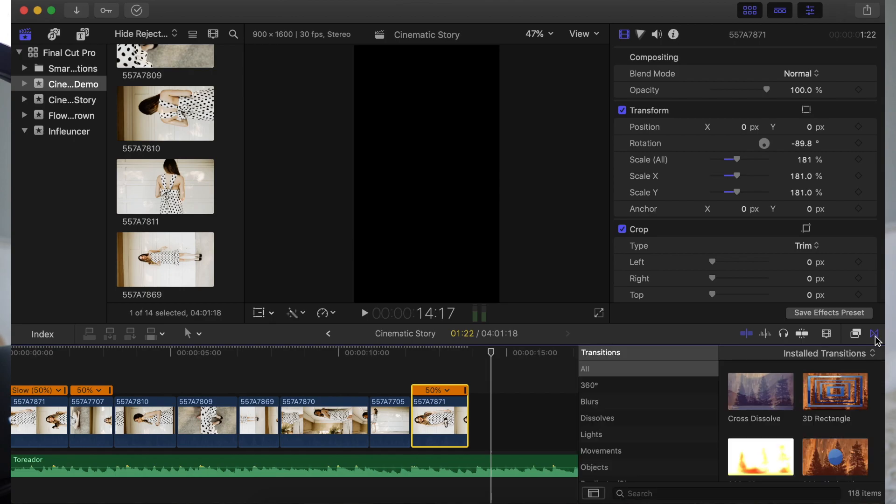
{"action": "left_click", "coordinate": [634, 419]}
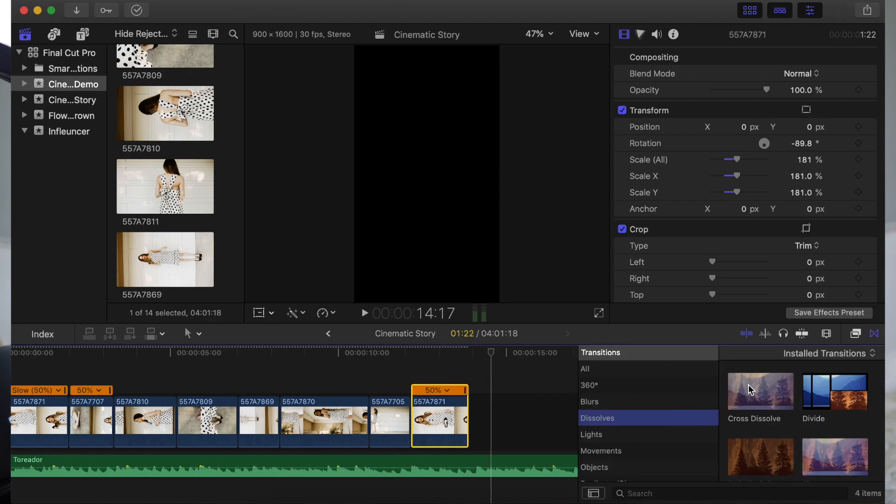
{"action": "left_click", "coordinate": [750, 391]}
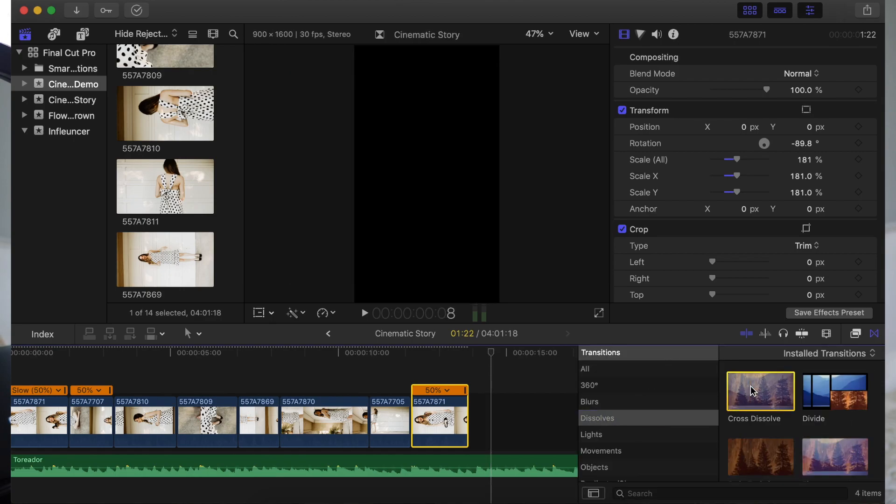
{"action": "left_click_drag", "start_coordinate": [750, 391], "coordinate": [444, 419]}
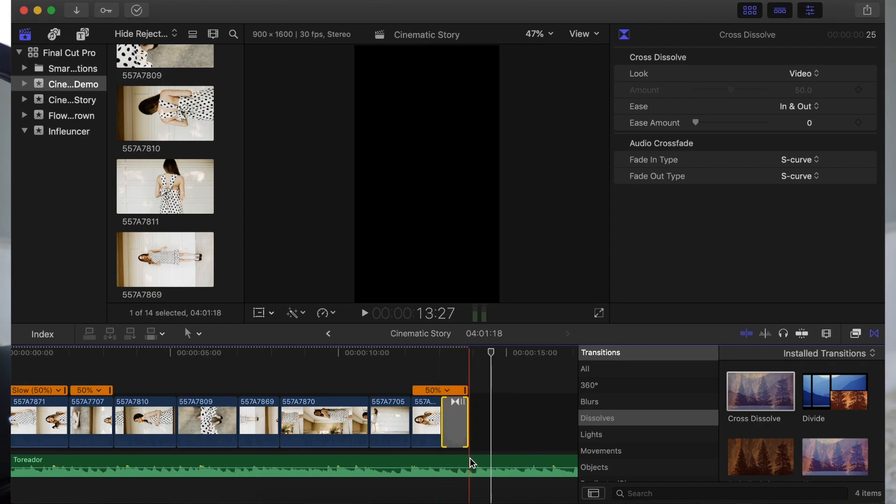
Cut the Toreador track off where the last clip ends and fade its audio out from about the last clip's start.
{"action": "left_click", "coordinate": [469, 457]}
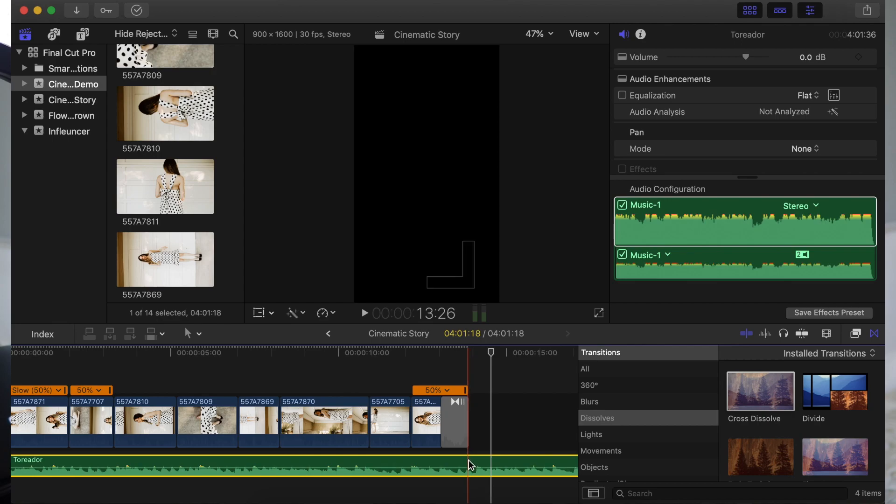
{"action": "key", "text": "super+b"}
{"action": "left_click", "coordinate": [484, 460]}
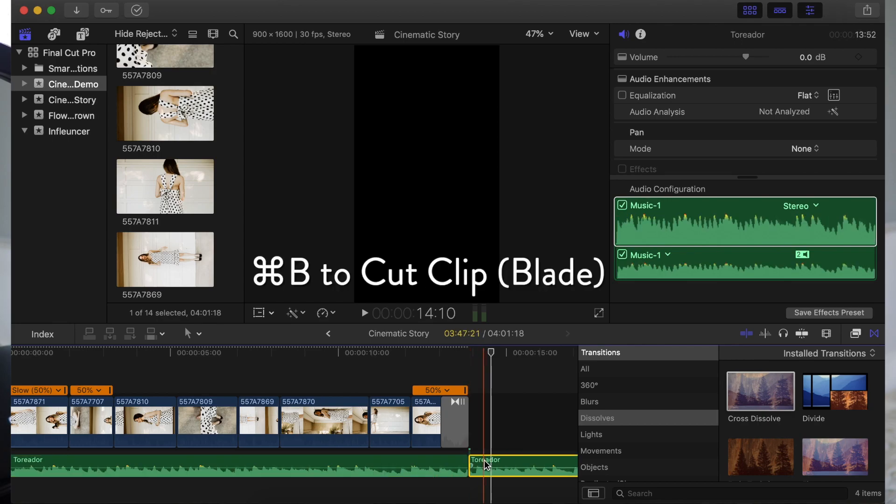
{"action": "key", "text": "BackSpace"}
{"action": "left_click", "coordinate": [454, 460]}
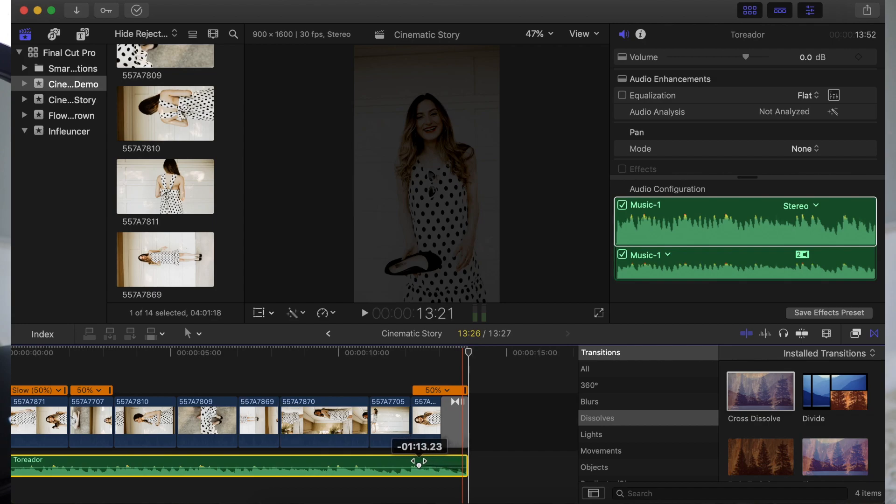
{"action": "left_click_drag", "start_coordinate": [411, 462], "coordinate": [412, 462]}
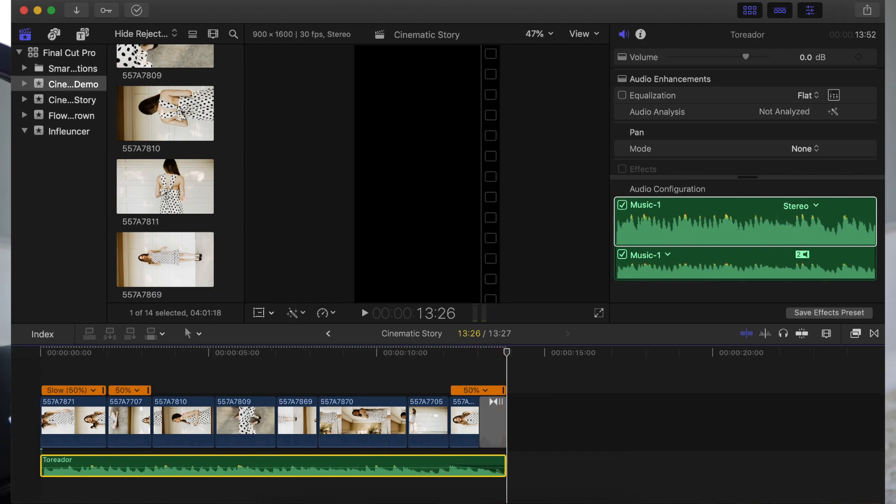
Set up a Master File export of the project titled Cinematic Story Final.
{"action": "left_click", "coordinate": [127, 0]}
{"action": "mouse_move", "coordinate": [145, 158]}
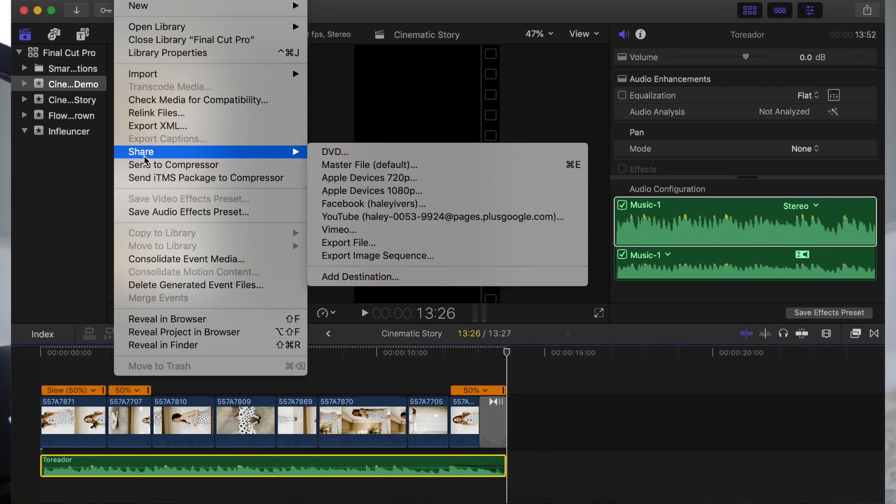
{"action": "left_click", "coordinate": [365, 169]}
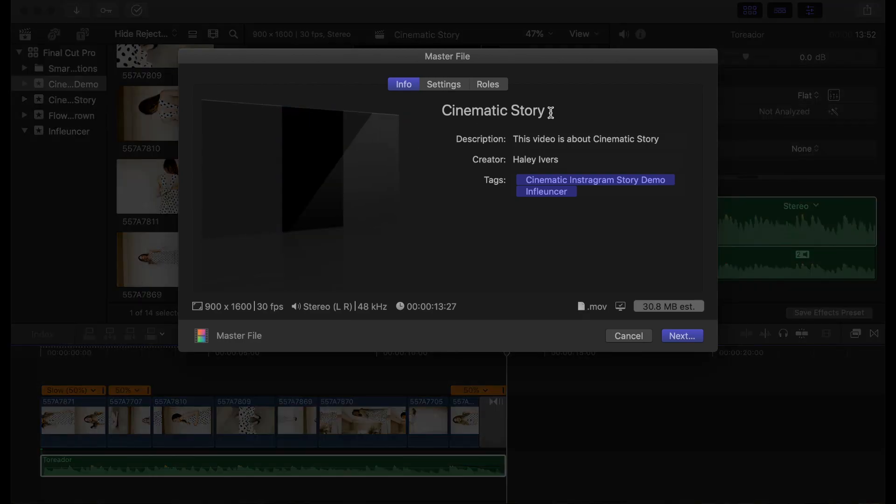
{"action": "left_click", "coordinate": [551, 113]}
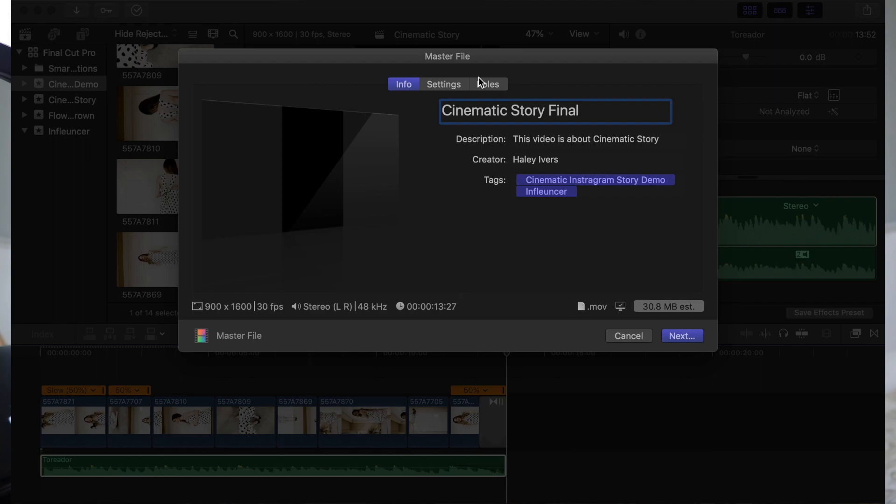
Check the Master File export settings and save the video to the Desktop.
{"action": "left_click", "coordinate": [451, 84]}
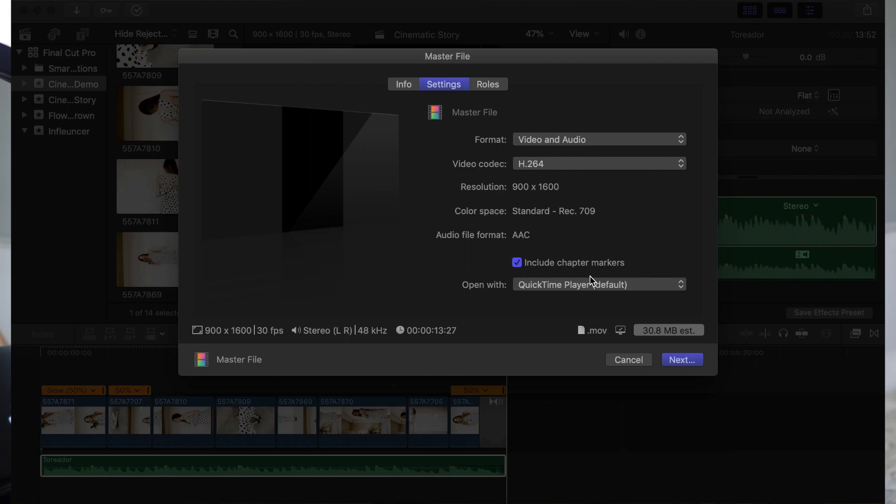
{"action": "left_click", "coordinate": [681, 360]}
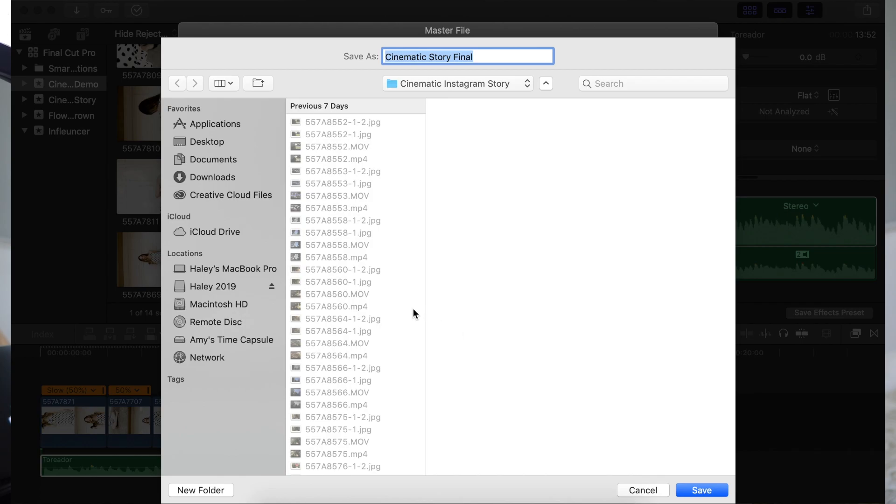
{"action": "left_click", "coordinate": [238, 140]}
{"action": "left_click", "coordinate": [709, 490]}
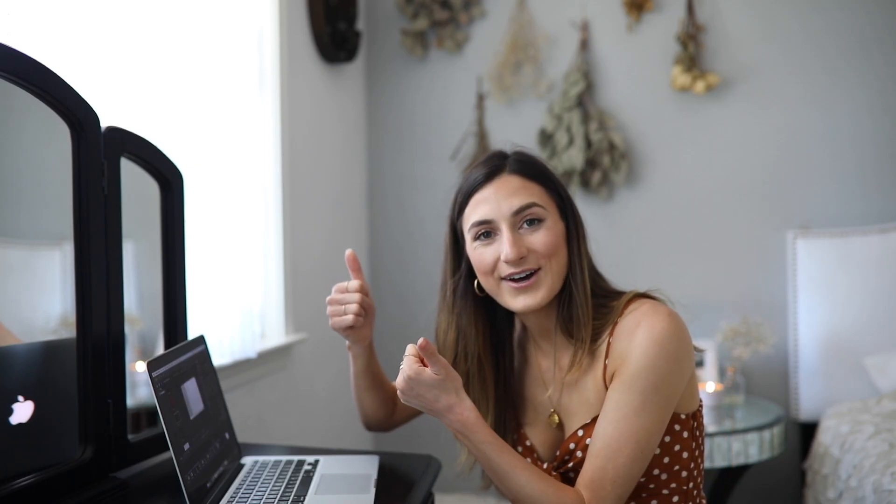